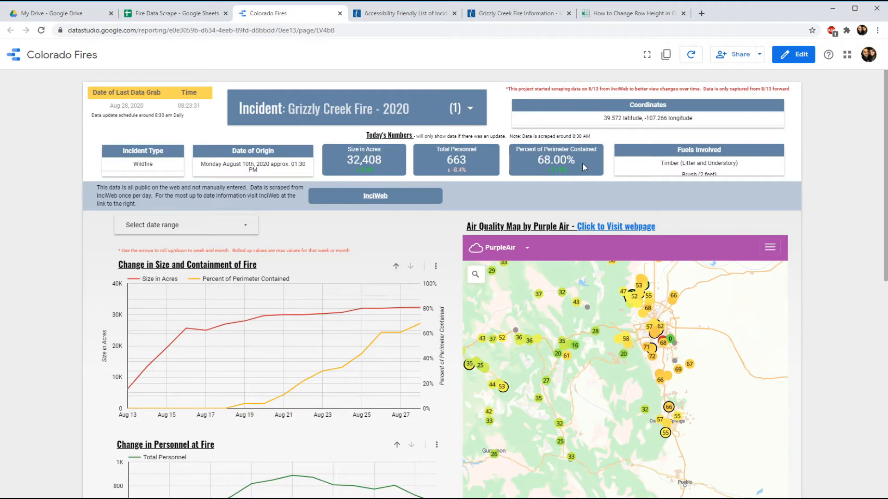
Review the Colorado Fires report's size, containment and personnel charts, the air quality map and the narrative table
{"action": "scroll", "coordinate": [435, 229], "scroll_direction": "down", "scroll_amount": 3}
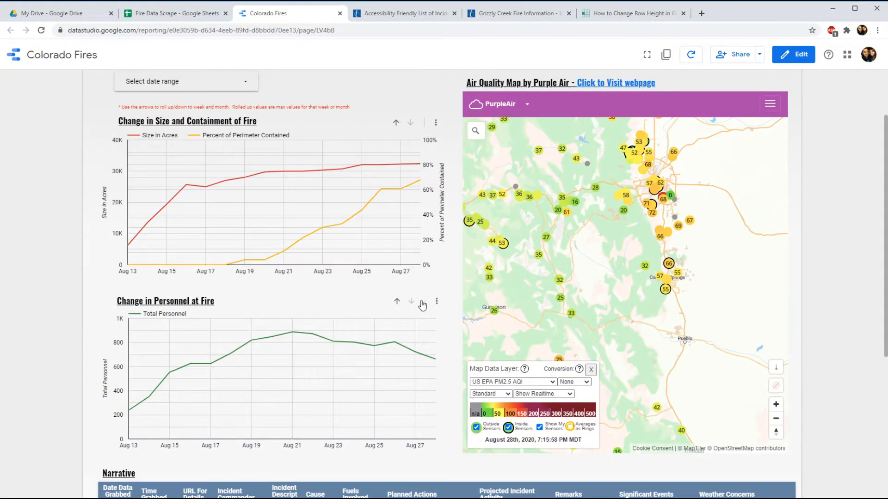
{"action": "scroll", "coordinate": [456, 262], "scroll_direction": "down", "scroll_amount": 6}
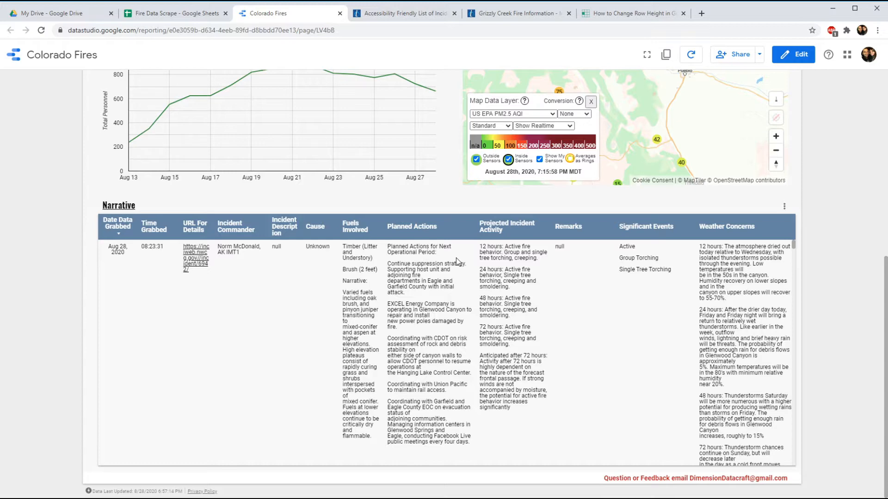
{"action": "scroll", "coordinate": [431, 314], "scroll_direction": "down", "scroll_amount": 5}
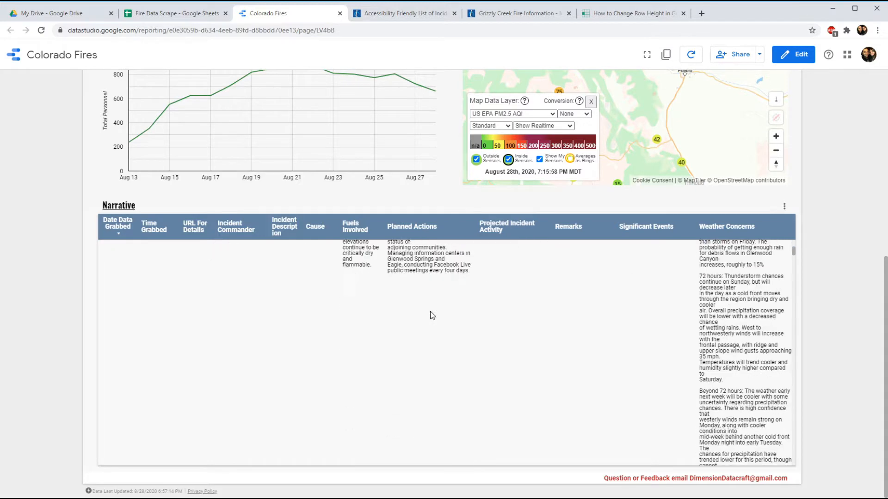
{"action": "scroll", "coordinate": [431, 314], "scroll_direction": "up", "scroll_amount": 10}
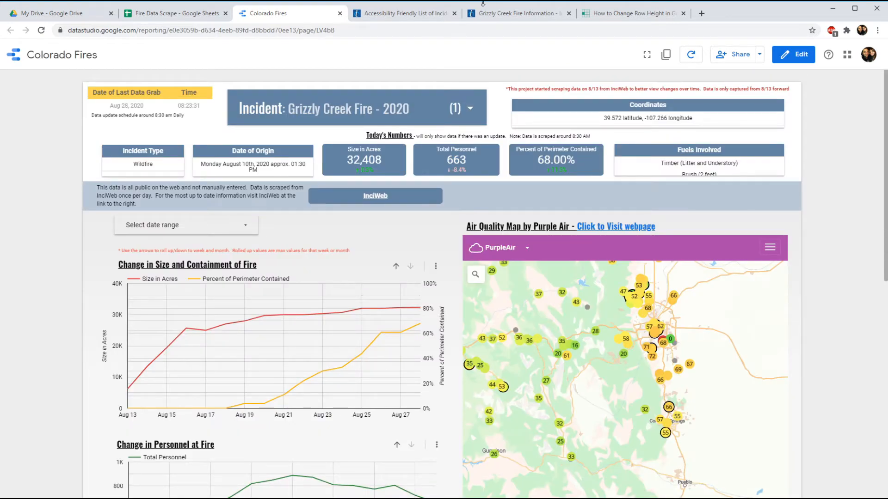
Review the Grizzly Creek Fire page on InciWeb down to its outlook and weather sections, and highlight the Basic Information table
{"action": "left_click", "coordinate": [501, 14]}
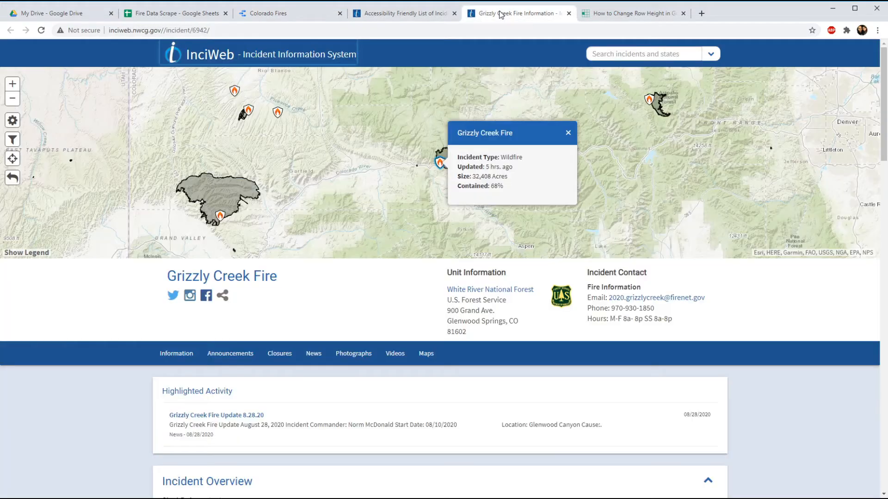
{"action": "scroll", "coordinate": [698, 263], "scroll_direction": "down", "scroll_amount": 6}
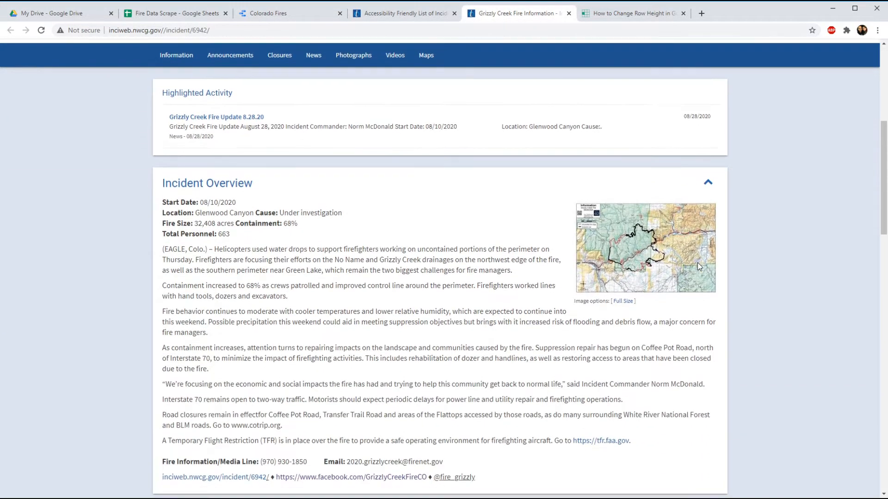
{"action": "scroll", "coordinate": [697, 262], "scroll_direction": "down", "scroll_amount": 10}
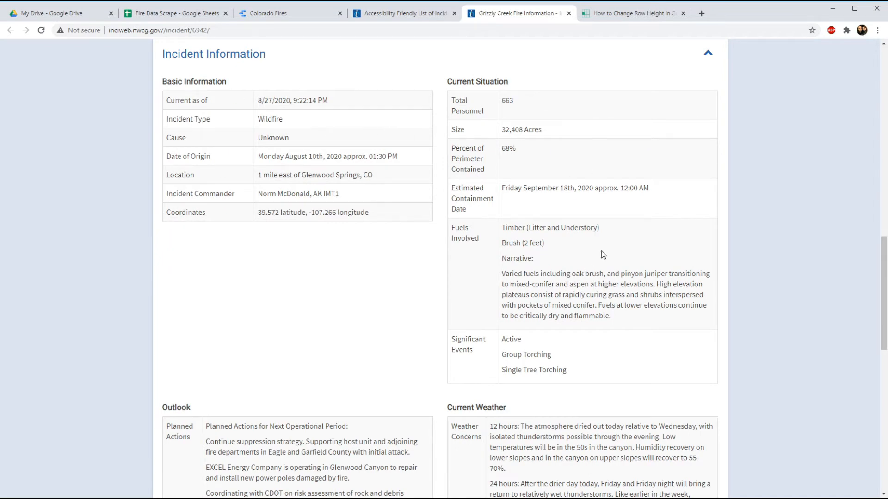
{"action": "scroll", "coordinate": [601, 254], "scroll_direction": "down", "scroll_amount": 8}
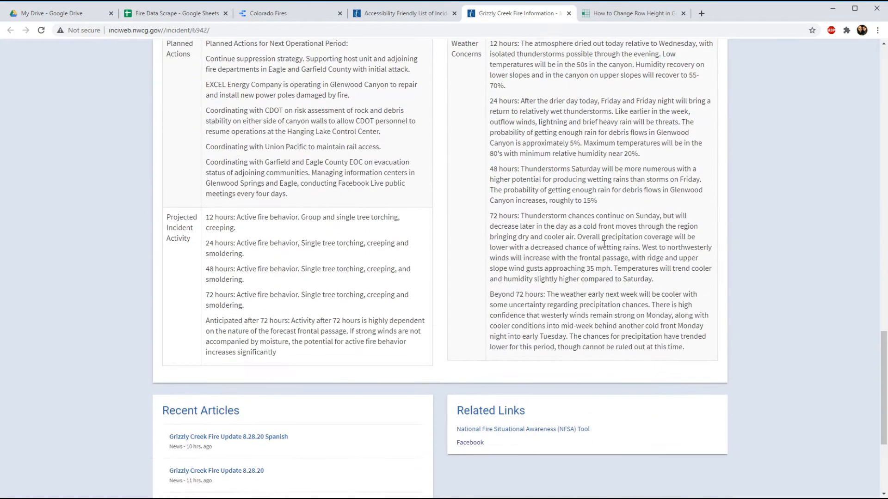
{"action": "scroll", "coordinate": [620, 221], "scroll_direction": "up", "scroll_amount": 10}
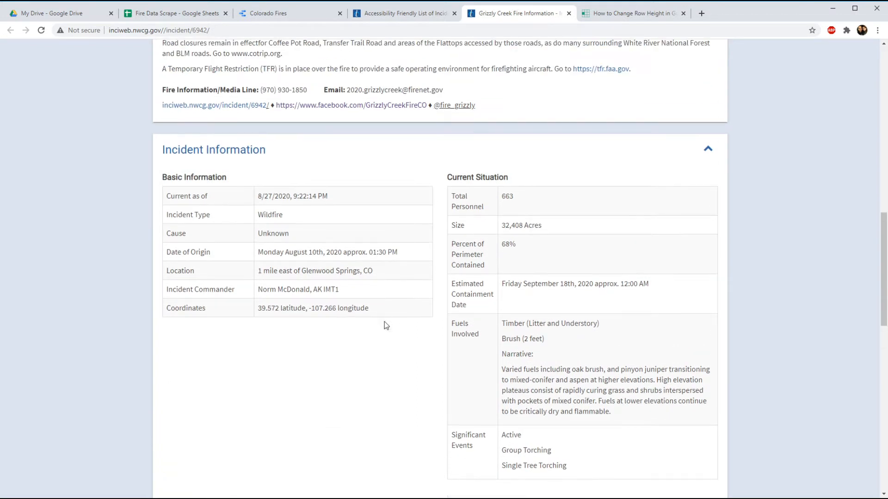
{"action": "left_click_drag", "start_coordinate": [394, 312], "coordinate": [167, 196]}
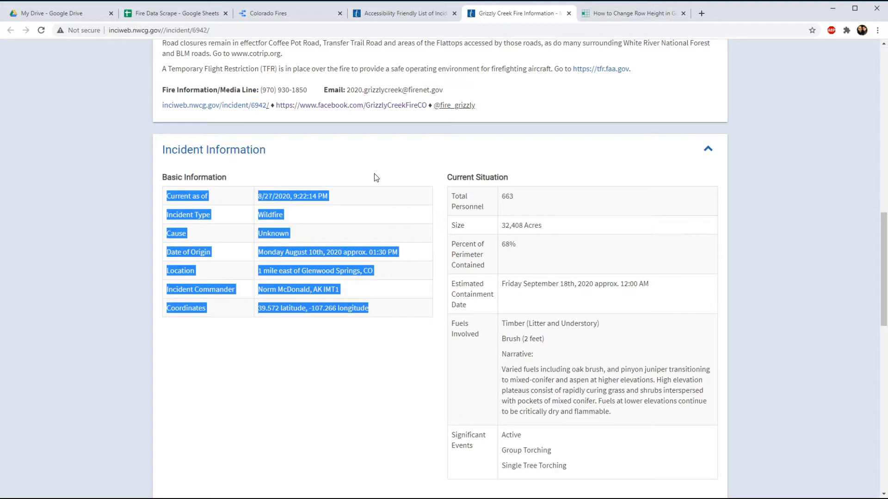
Compare InciWeb's accessible table of incidents with the Grizzly Creek Fire page and the Raw List sheet in Fire Data Scrape
{"action": "left_click", "coordinate": [419, 16]}
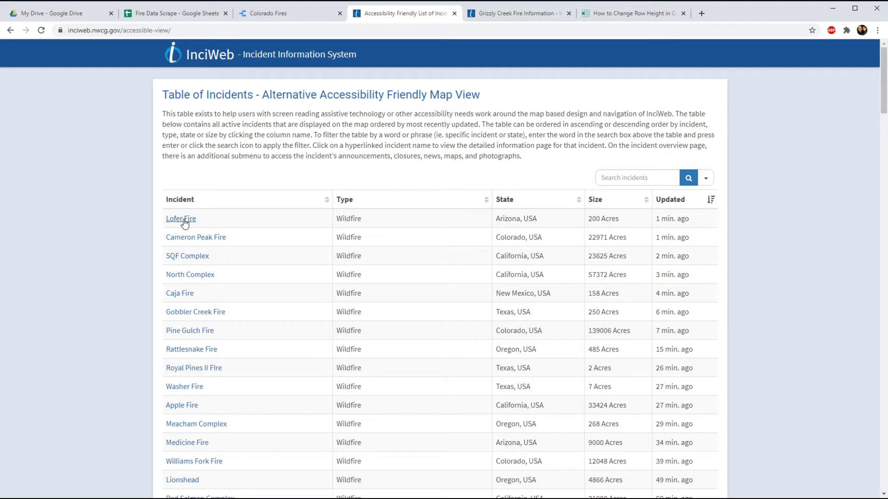
{"action": "left_click", "coordinate": [490, 14]}
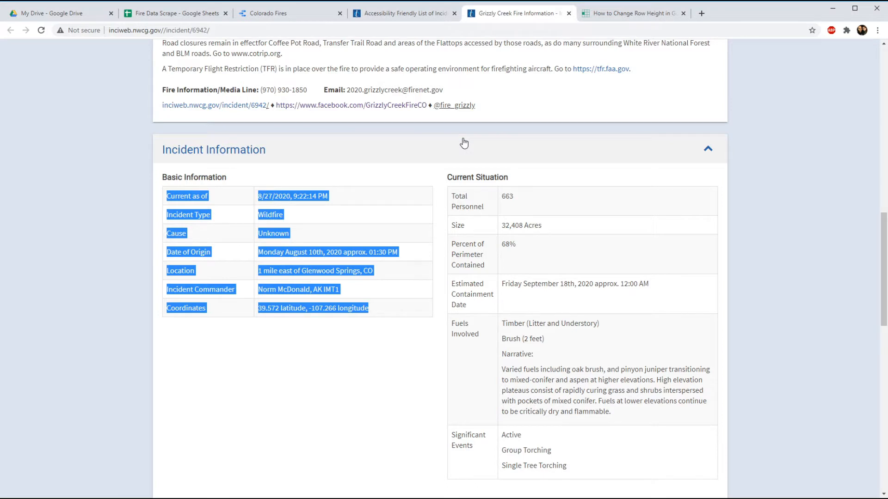
{"action": "key", "text": "ctrl+2"}
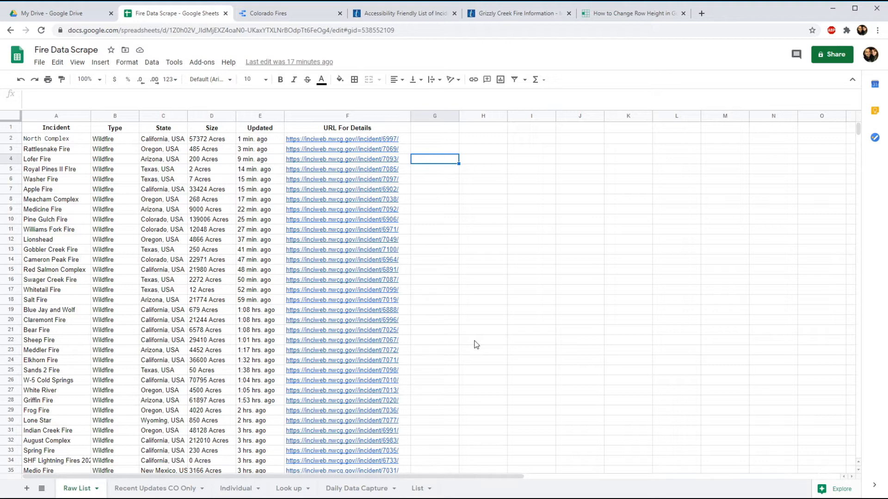
{"action": "left_click", "coordinate": [398, 15]}
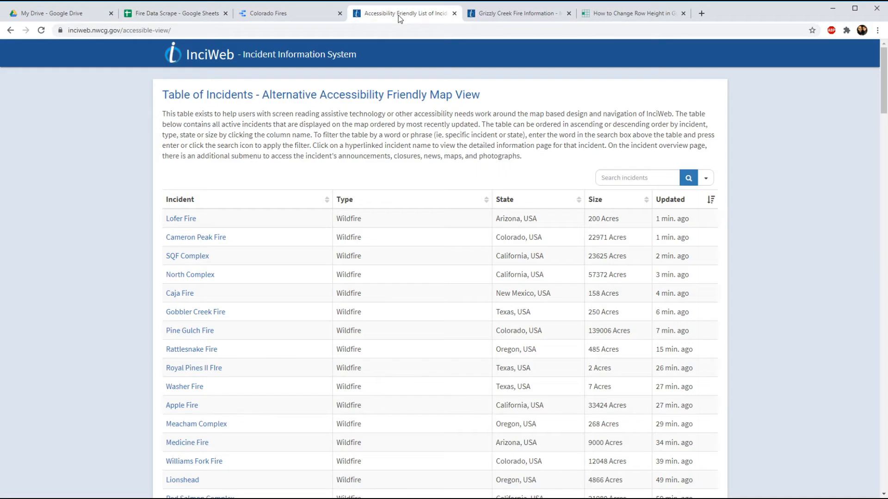
Inspect the IMPORTHTML formula in A1 and the IMPORTXML array formula in F2 of the Raw List sheet
{"action": "left_click", "coordinate": [180, 17]}
{"action": "left_click", "coordinate": [75, 141]}
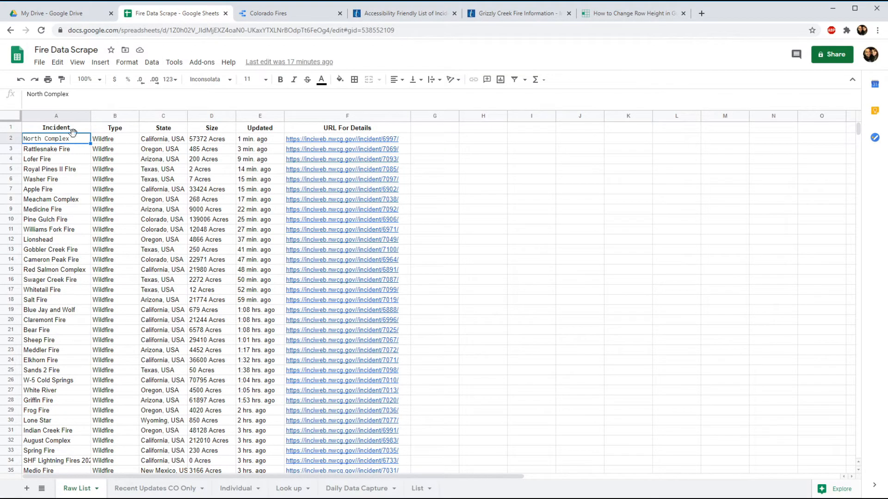
{"action": "left_click", "coordinate": [73, 131]}
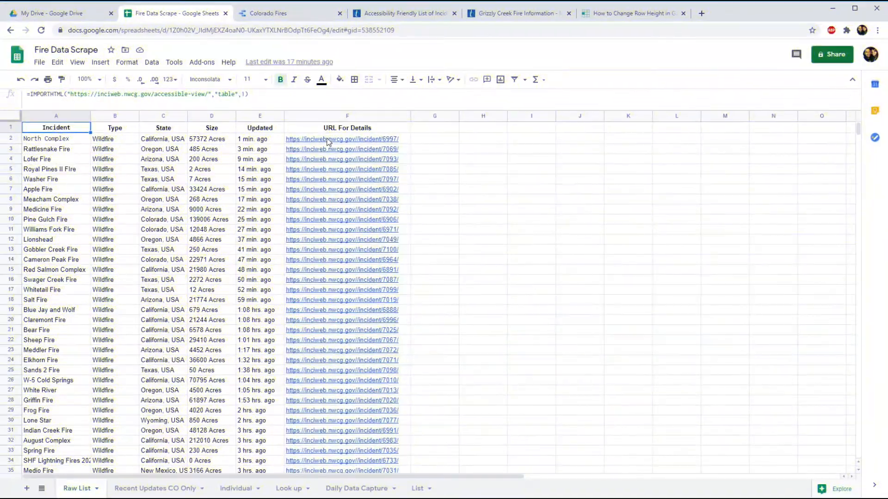
{"action": "left_click", "coordinate": [328, 140]}
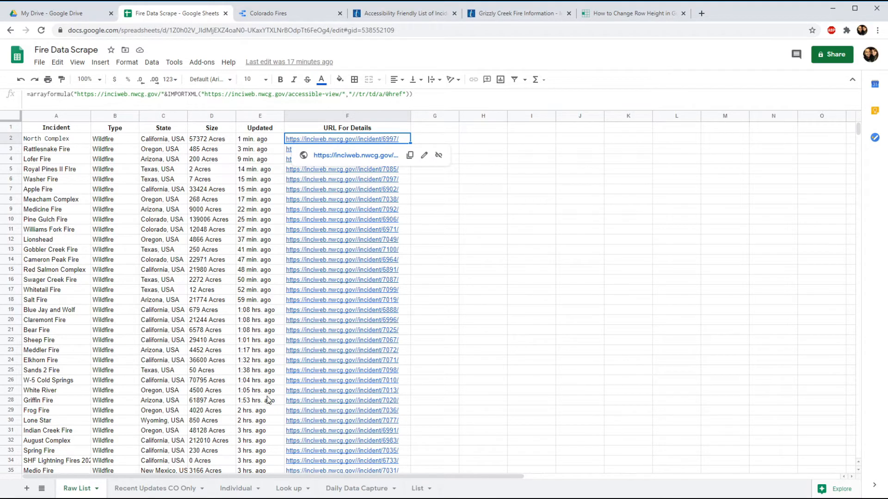
Inspect the QUERY formula in A1 of the Recent Updates CO Only sheet and preview an incident's details link
{"action": "left_click", "coordinate": [151, 493]}
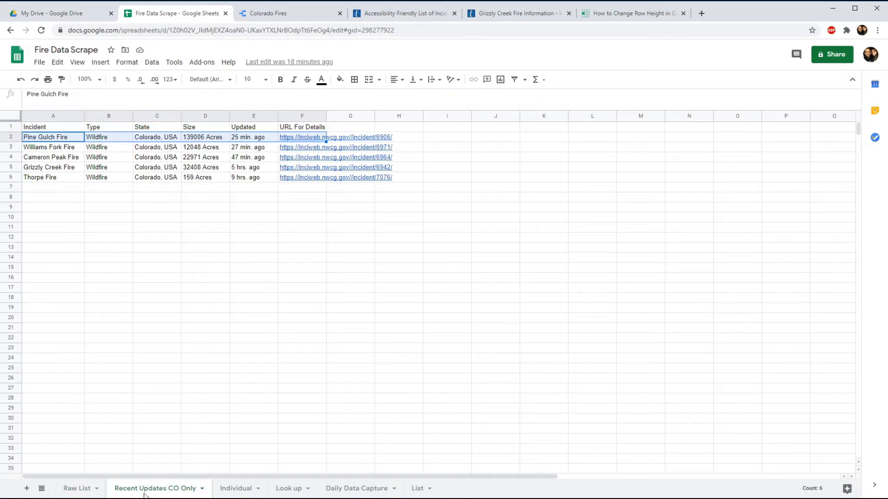
{"action": "left_click", "coordinate": [65, 127]}
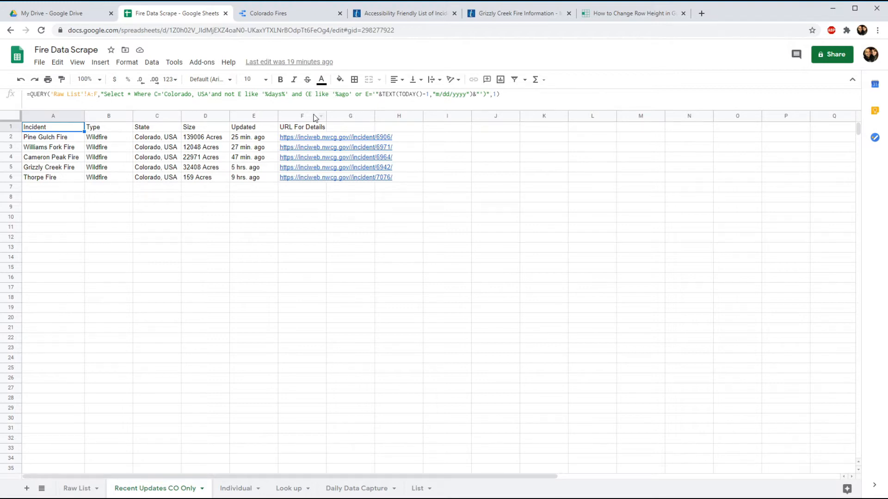
{"action": "mouse_move", "coordinate": [309, 140]}
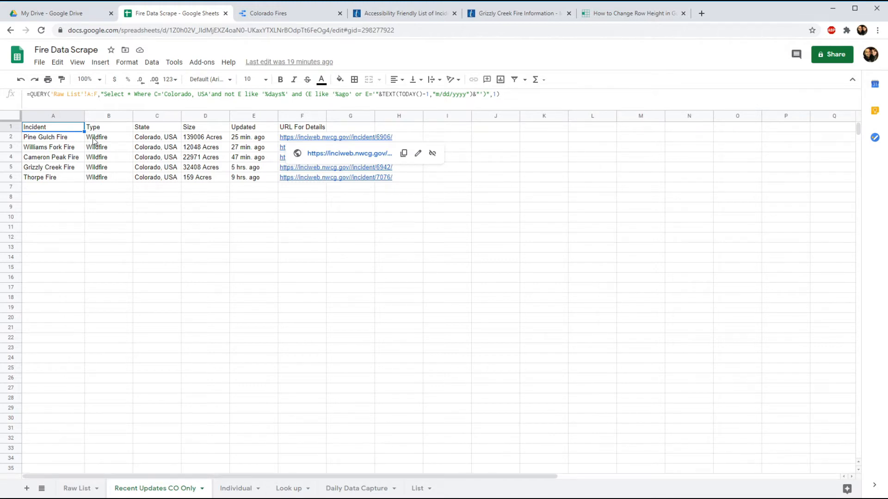
Copy the Pine Gulch Fire row, A2:F2, from Recent Updates CO Only into the Individual sheet starting at A2
{"action": "left_click_drag", "start_coordinate": [43, 138], "coordinate": [298, 144]}
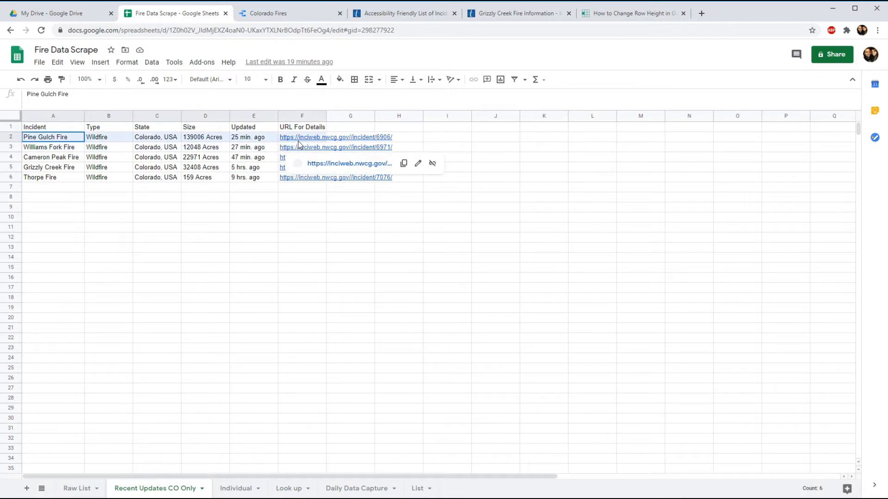
{"action": "key", "text": "ctrl+c"}
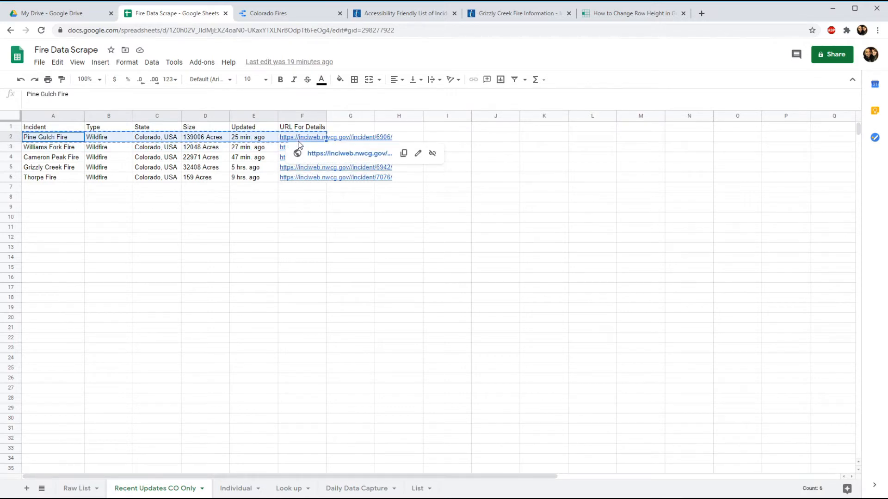
{"action": "left_click", "coordinate": [240, 490]}
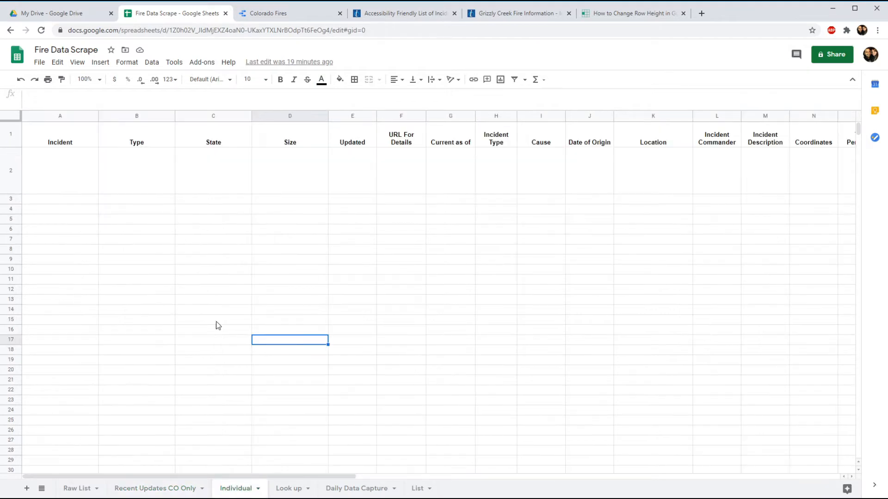
{"action": "left_click", "coordinate": [64, 175]}
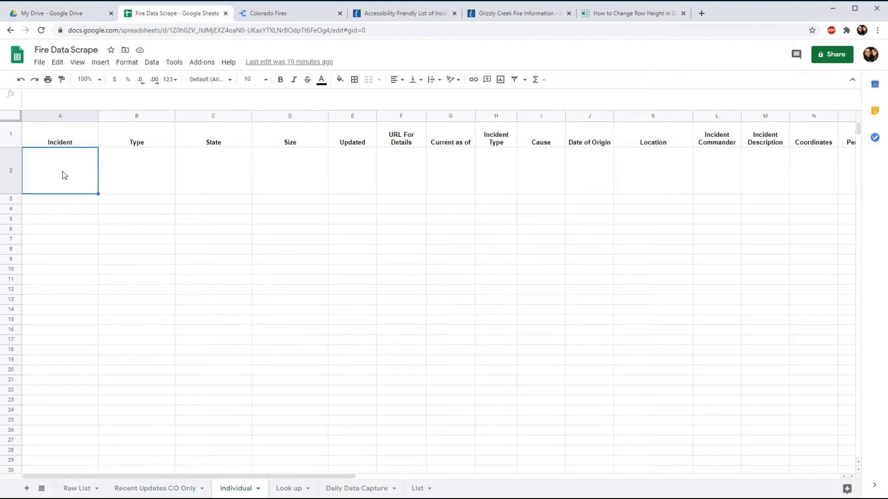
{"action": "key", "text": "ctrl+v"}
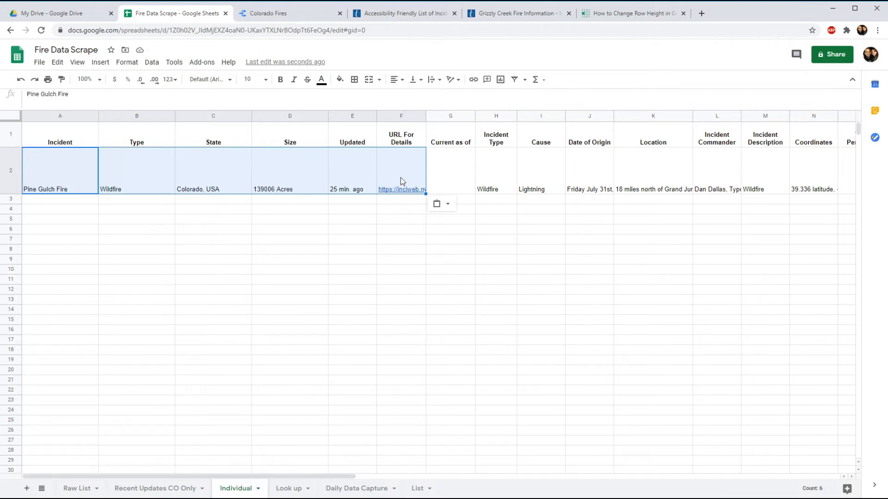
Examine the VLOOKUP formula in G2 of Individual, and on Look up, the K1 link formula and the importhtml(K1,"table",1) part of A1
{"action": "mouse_move", "coordinate": [393, 186]}
{"action": "left_click", "coordinate": [456, 170]}
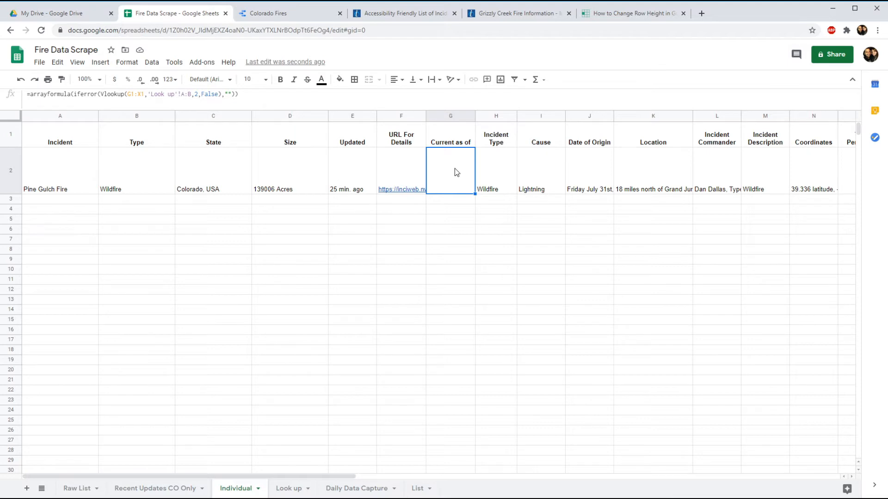
{"action": "left_click", "coordinate": [290, 489]}
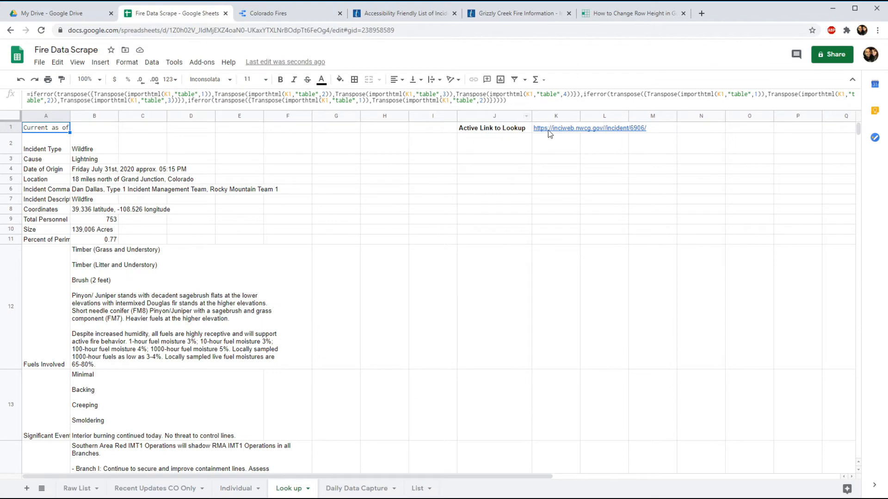
{"action": "left_click", "coordinate": [567, 129]}
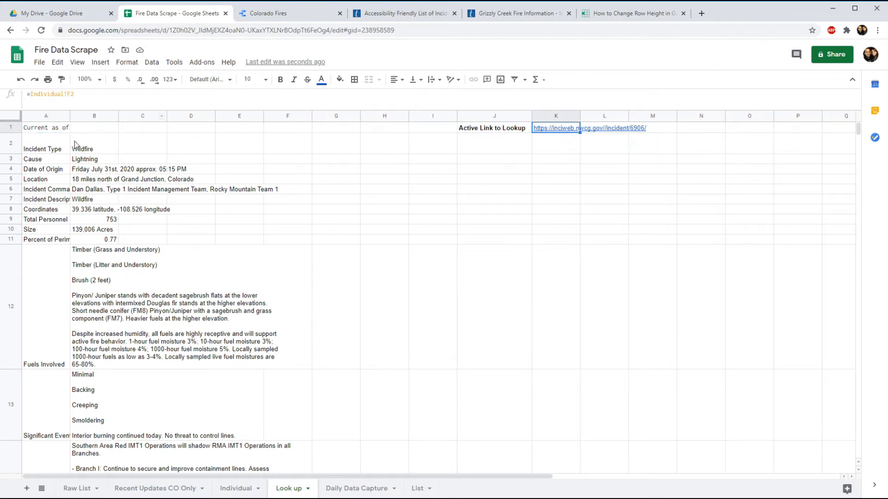
{"action": "left_click", "coordinate": [60, 130]}
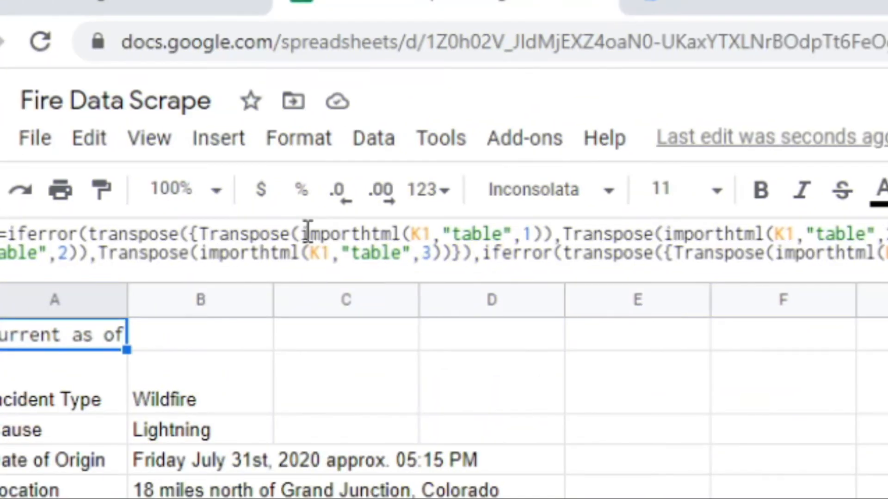
{"action": "left_click_drag", "start_coordinate": [127, 94], "coordinate": [180, 93]}
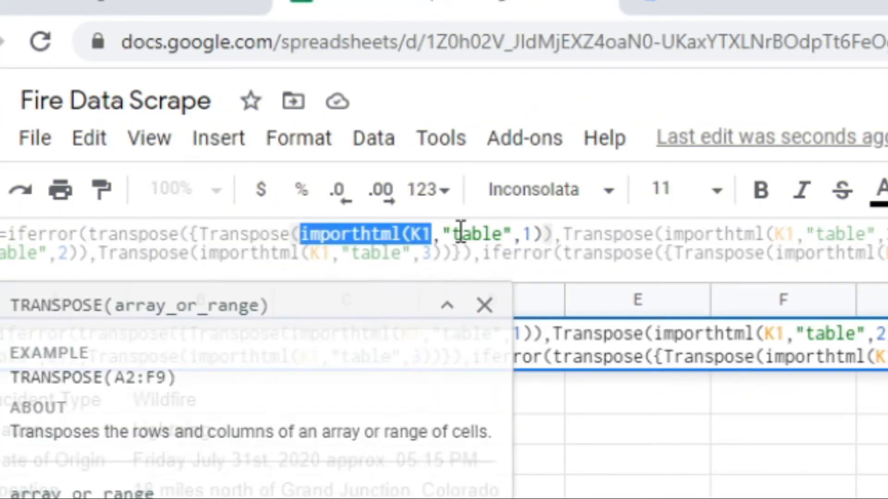
{"action": "left_click_drag", "start_coordinate": [461, 234], "coordinate": [544, 233]}
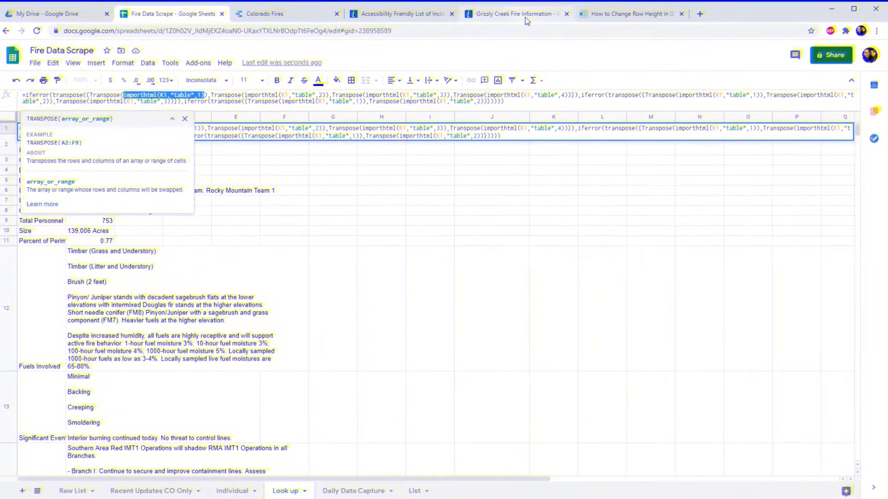
Examine the Basic Information, Current Situation, Outlook and Current Weather tables on the Grizzly Creek Fire page as the import sources
{"action": "left_click", "coordinate": [529, 18]}
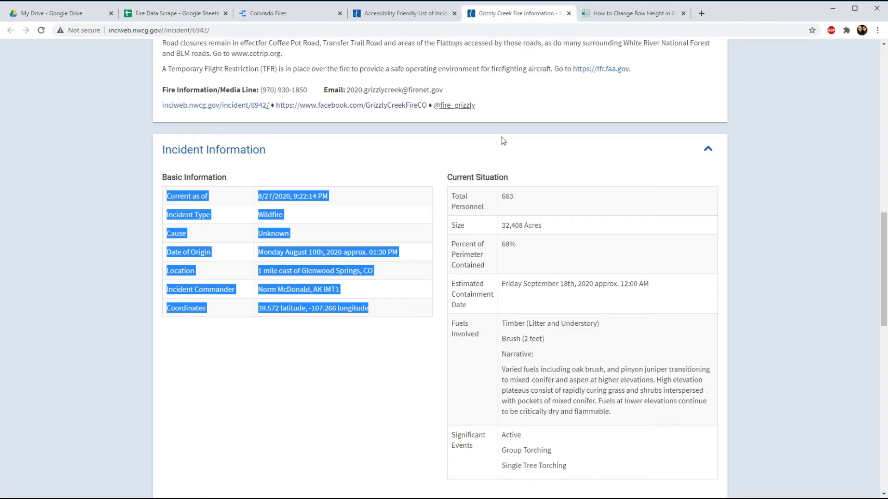
{"action": "left_click_drag", "start_coordinate": [179, 196], "coordinate": [208, 196]}
{"action": "left_click_drag", "start_coordinate": [287, 200], "coordinate": [640, 435]}
{"action": "left_click", "coordinate": [587, 161]}
{"action": "left_click", "coordinate": [649, 181]}
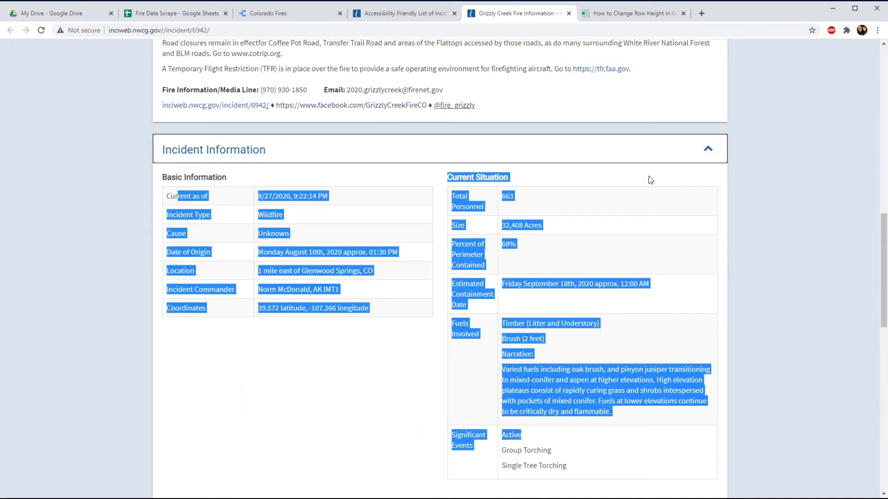
{"action": "left_click", "coordinate": [595, 183]}
{"action": "scroll", "coordinate": [553, 297], "scroll_direction": "down", "scroll_amount": 5}
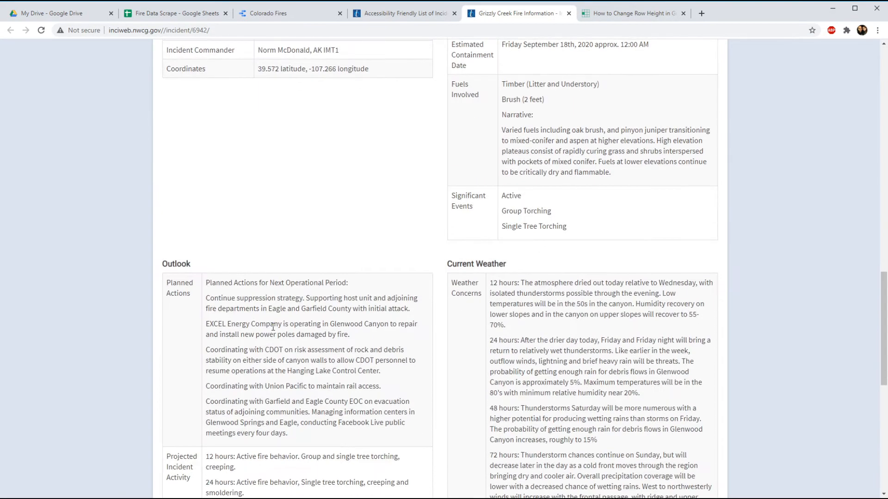
{"action": "scroll", "coordinate": [579, 249], "scroll_direction": "up", "scroll_amount": 4}
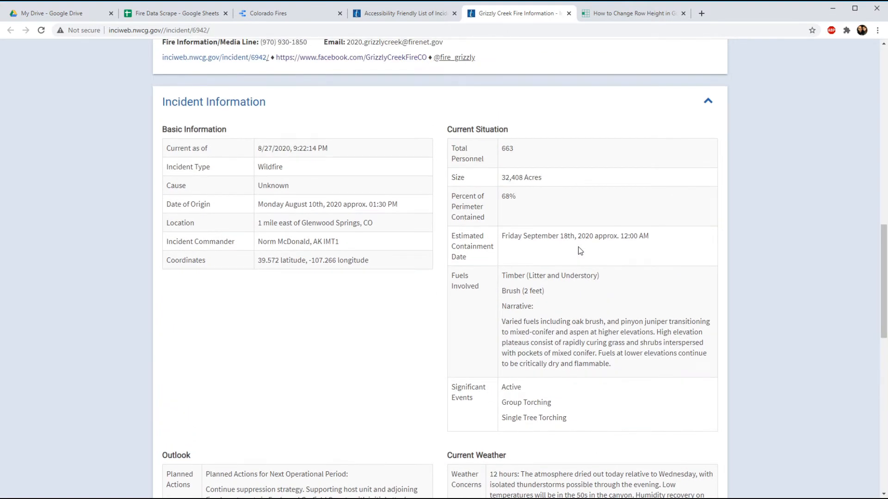
Leave the A1 formula edit on Look up and review the imported incident fields and the matching row on Individual
{"action": "left_click", "coordinate": [189, 14]}
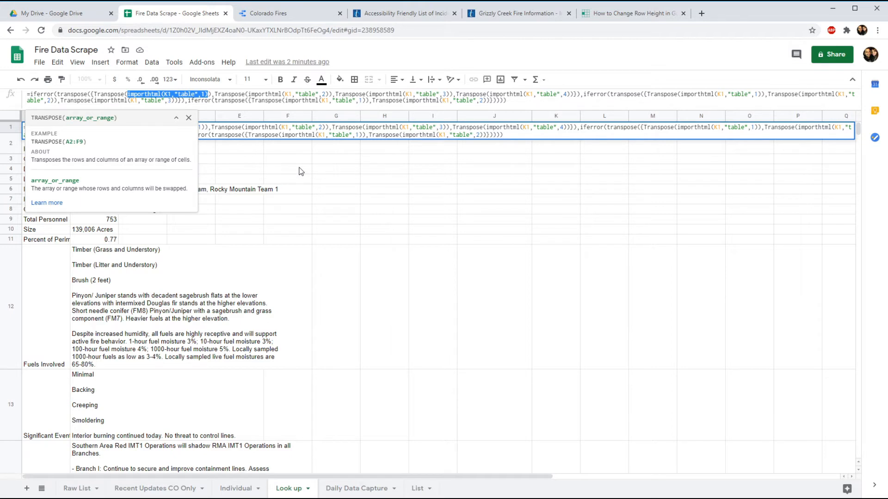
{"action": "key", "text": "Escape"}
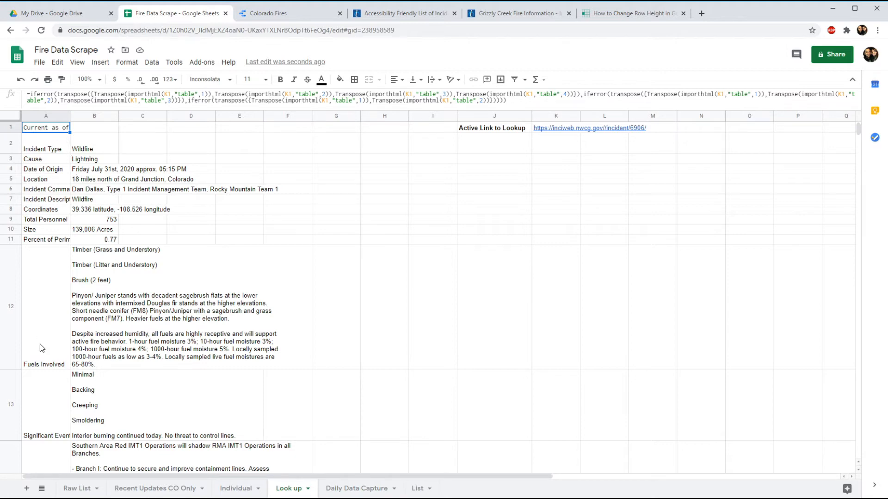
{"action": "scroll", "coordinate": [40, 347], "scroll_direction": "down", "scroll_amount": 2}
{"action": "scroll", "coordinate": [45, 354], "scroll_direction": "up", "scroll_amount": 2}
{"action": "left_click", "coordinate": [233, 490]}
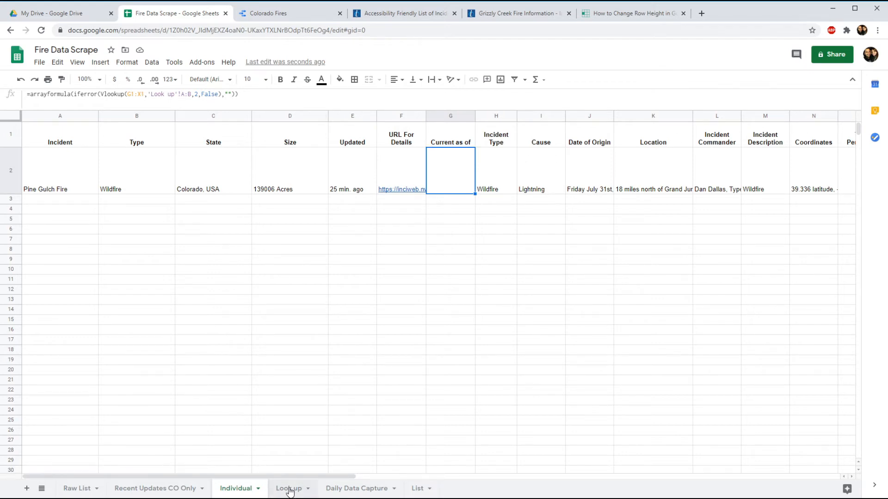
{"action": "mouse_move", "coordinate": [288, 476]}
{"action": "left_mouse_down"}
{"action": "mouse_move", "coordinate": [682, 476]}
{"action": "mouse_move", "coordinate": [289, 476]}
{"action": "left_mouse_up"}
Examine the Daily Data Capture history and compare it with the source rows on Recent Updates CO Only and Individual
{"action": "left_click", "coordinate": [344, 490]}
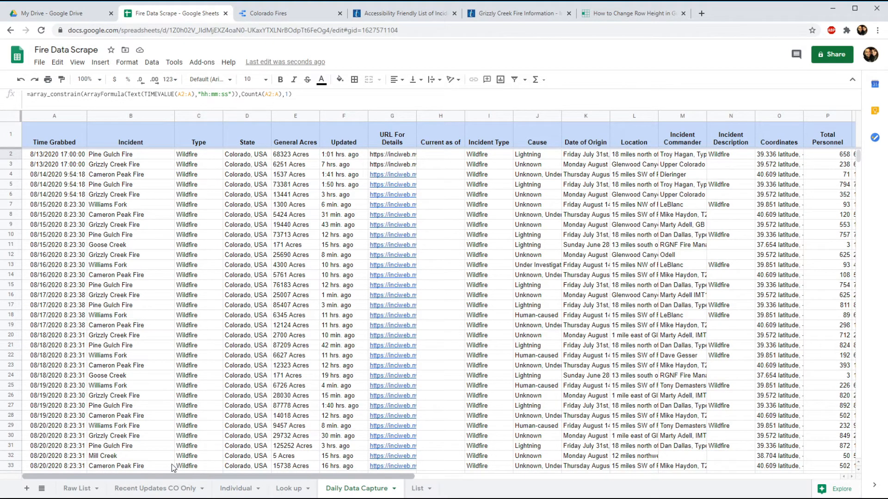
{"action": "scroll", "coordinate": [40, 172], "scroll_direction": "down", "scroll_amount": 15}
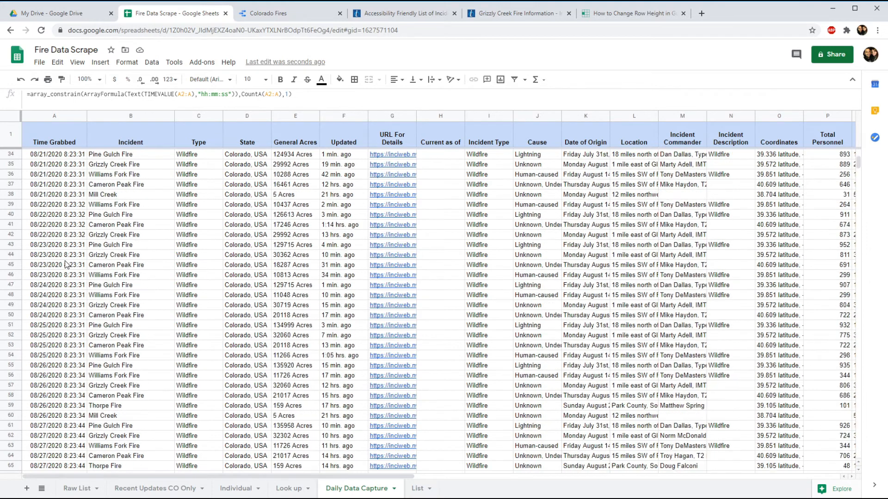
{"action": "scroll", "coordinate": [64, 264], "scroll_direction": "up", "scroll_amount": 18}
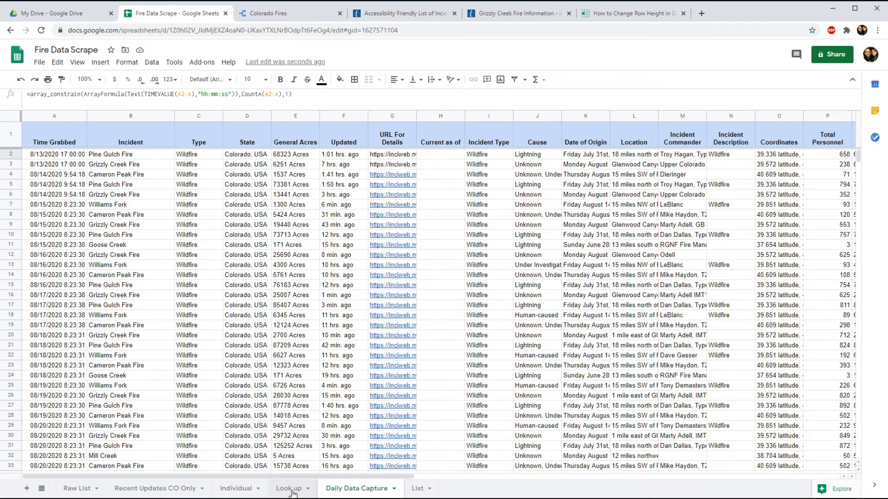
{"action": "left_click", "coordinate": [172, 488]}
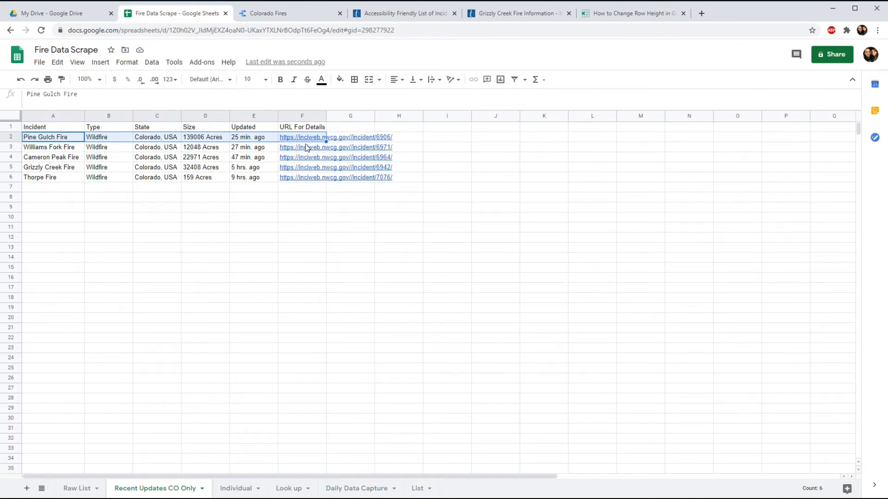
{"action": "left_click", "coordinate": [236, 489]}
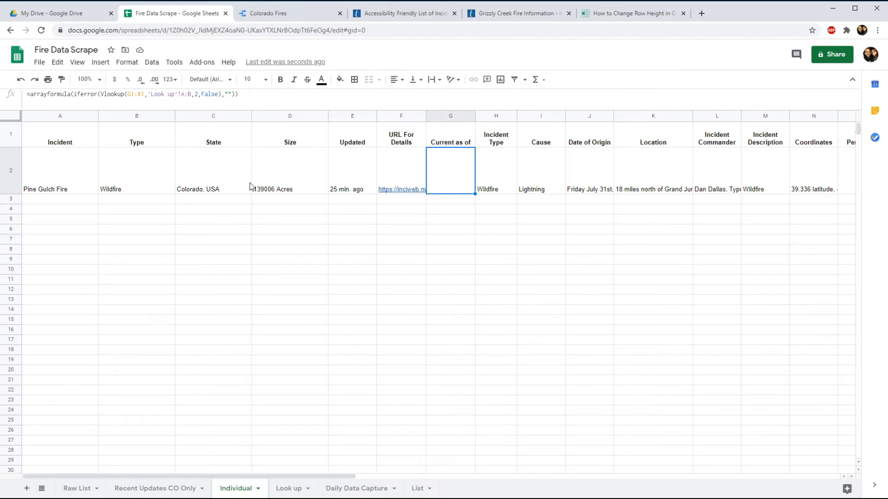
{"action": "left_click", "coordinate": [356, 489]}
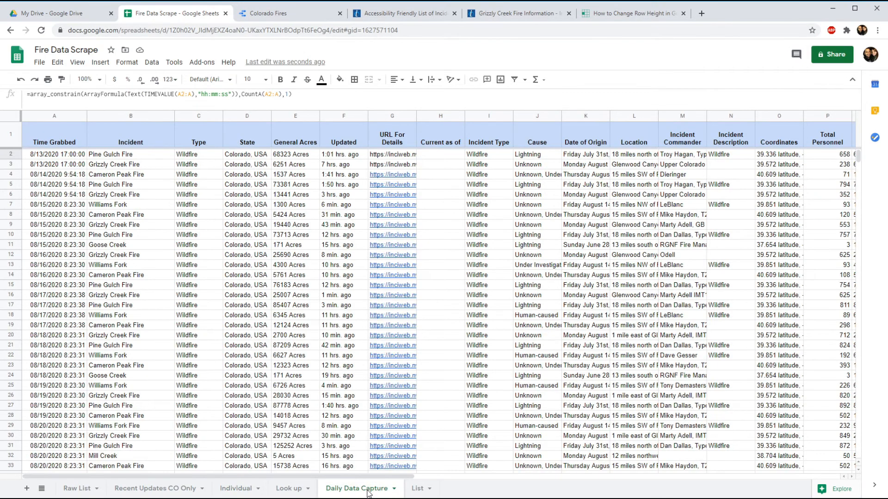
{"action": "left_click_drag", "start_coordinate": [59, 178], "coordinate": [721, 427]}
{"action": "left_click", "coordinate": [671, 266]}
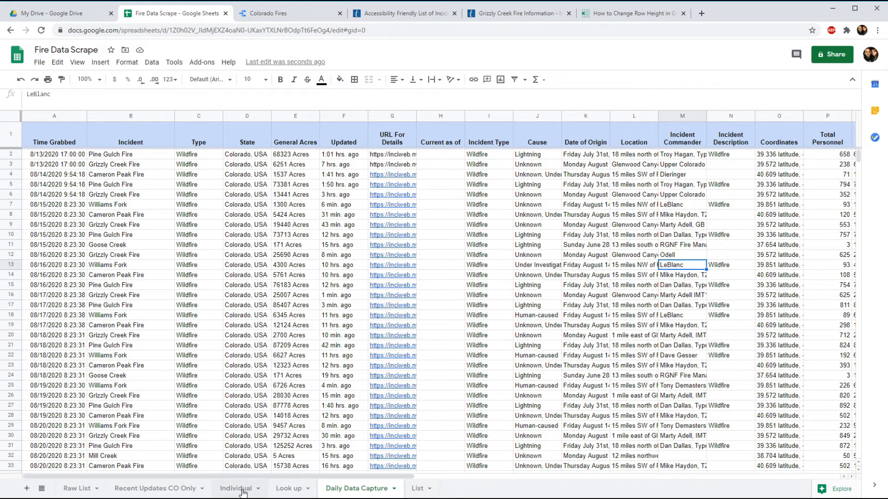
Clear the Pine Gulch Fire values from A2:F2 on the Individual sheet
{"action": "left_click", "coordinate": [236, 488]}
{"action": "left_click_drag", "start_coordinate": [43, 172], "coordinate": [383, 172]}
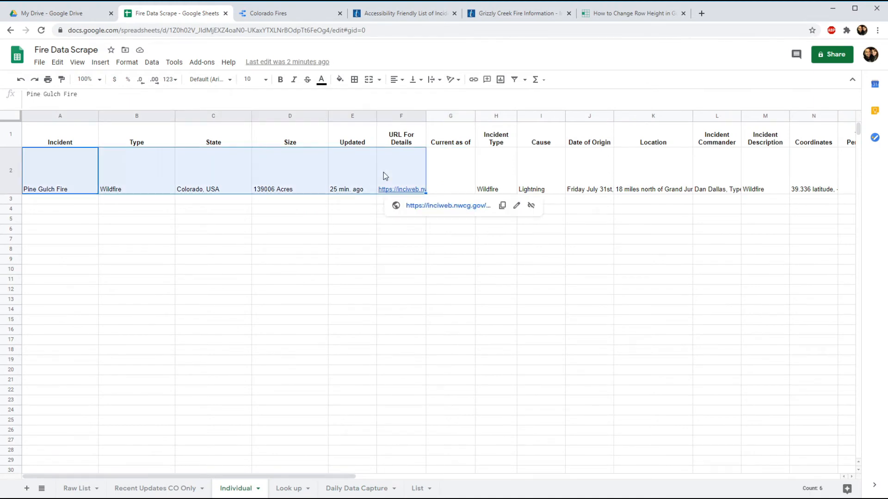
{"action": "key", "text": "Delete"}
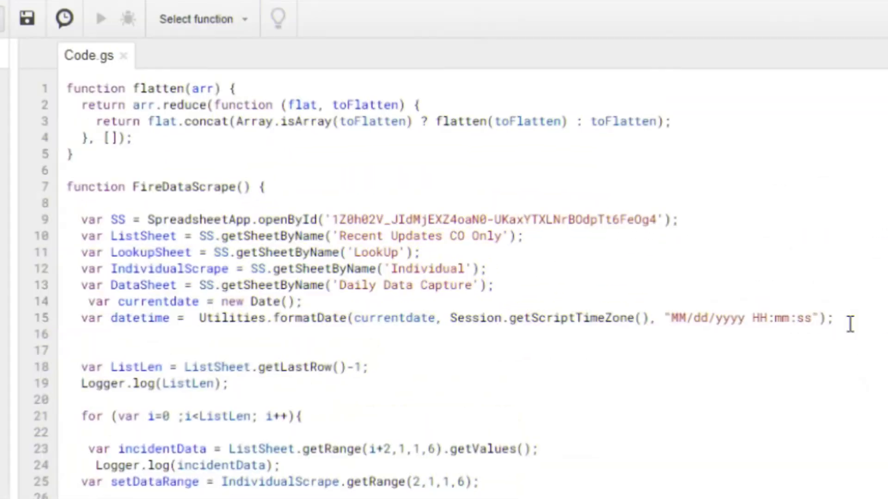
Examine Code.gs in the Apps Script editor: FireDataScrape's sheet and date variables, the ListLen loop, and the incidentData and setDataRange lines
{"action": "left_click_drag", "start_coordinate": [450, 216], "coordinate": [88, 171]}
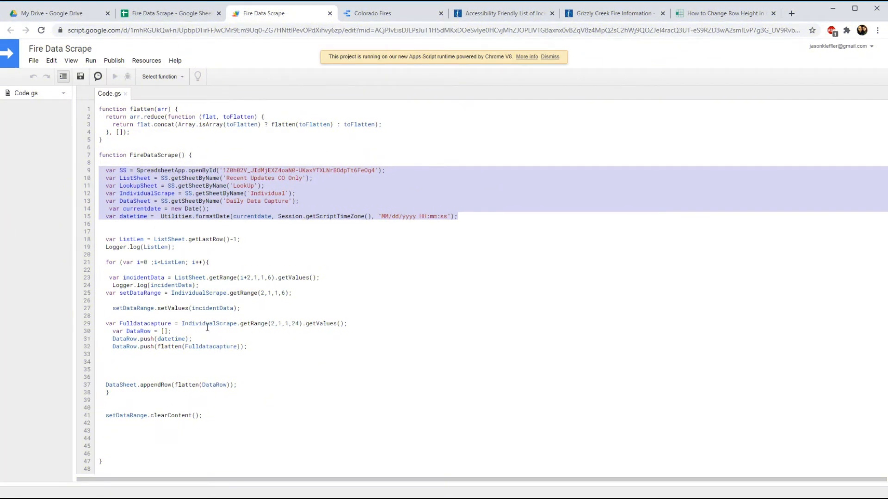
{"action": "left_click_drag", "start_coordinate": [287, 353], "coordinate": [78, 252]}
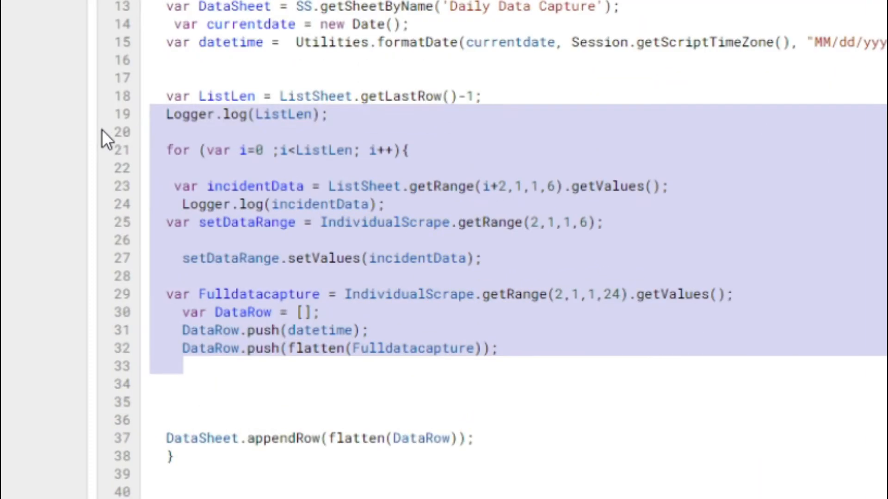
{"action": "left_click_drag", "start_coordinate": [102, 129], "coordinate": [102, 134]}
{"action": "left_click", "coordinate": [800, 168]}
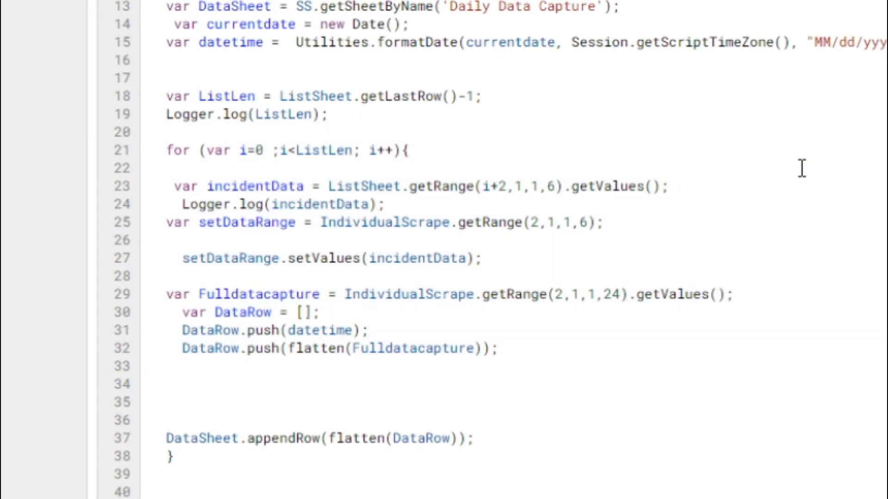
{"action": "left_click_drag", "start_coordinate": [409, 150], "coordinate": [140, 148]}
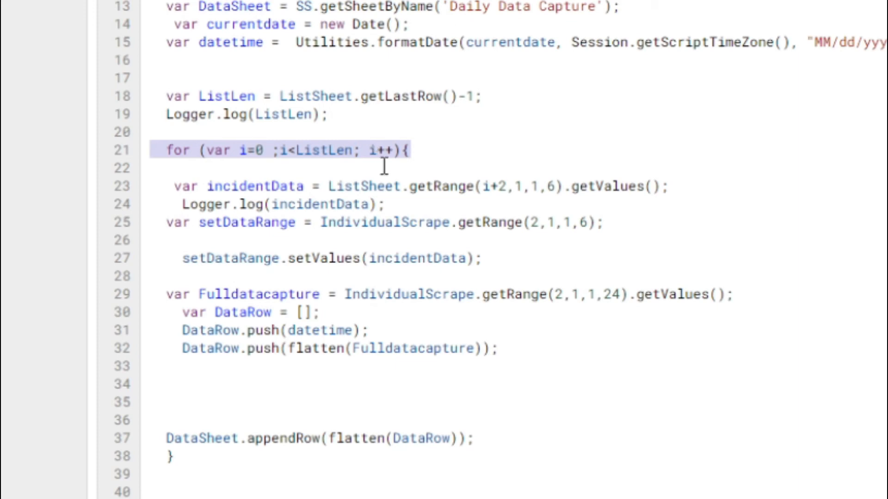
{"action": "left_click_drag", "start_coordinate": [688, 187], "coordinate": [224, 189]}
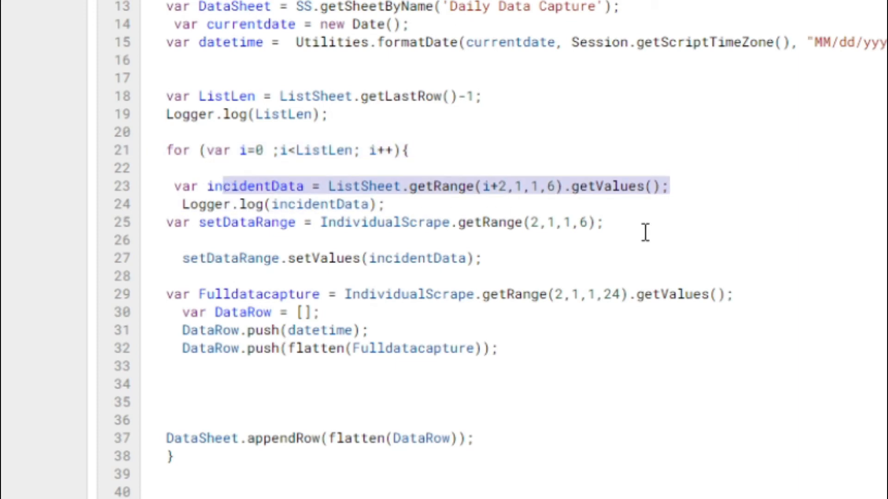
{"action": "left_click_drag", "start_coordinate": [648, 228], "coordinate": [206, 237]}
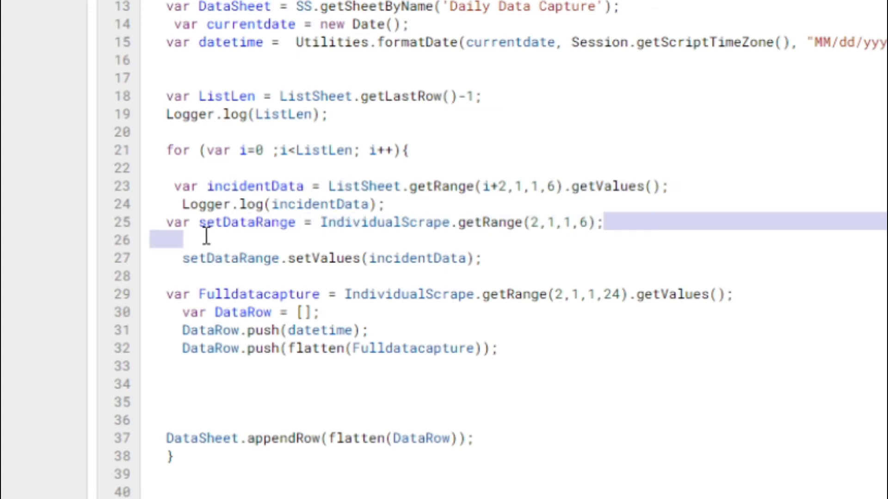
{"action": "left_click", "coordinate": [600, 265]}
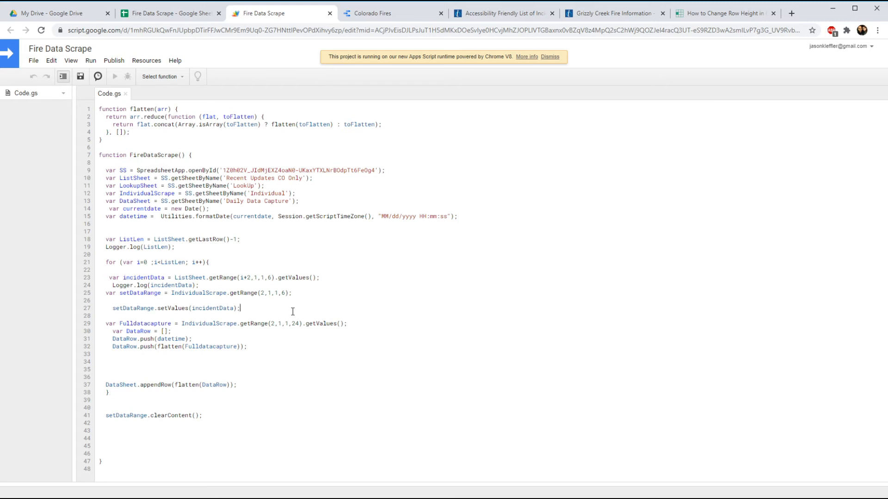
In the Fire Data Scrape spreadsheet, copy the Pine Gulch Fire row from Recent Updates CO Only into Individual starting at A2
{"action": "left_click", "coordinate": [141, 16]}
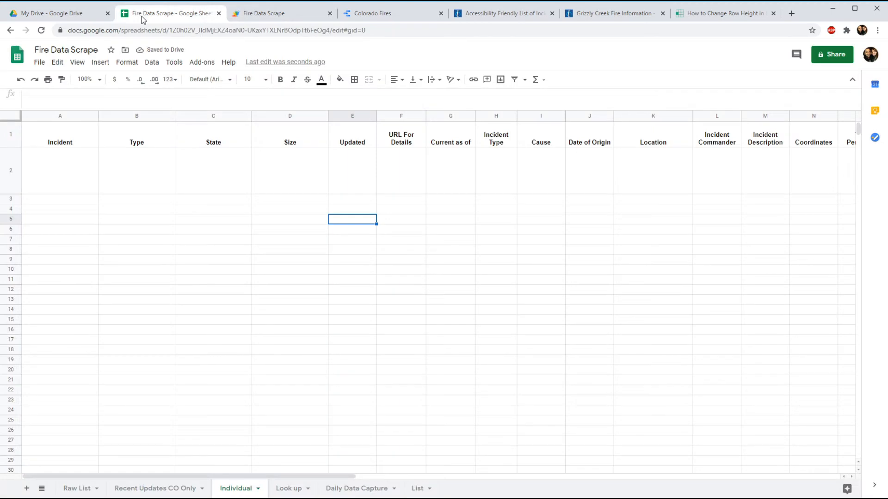
{"action": "left_click", "coordinate": [160, 489]}
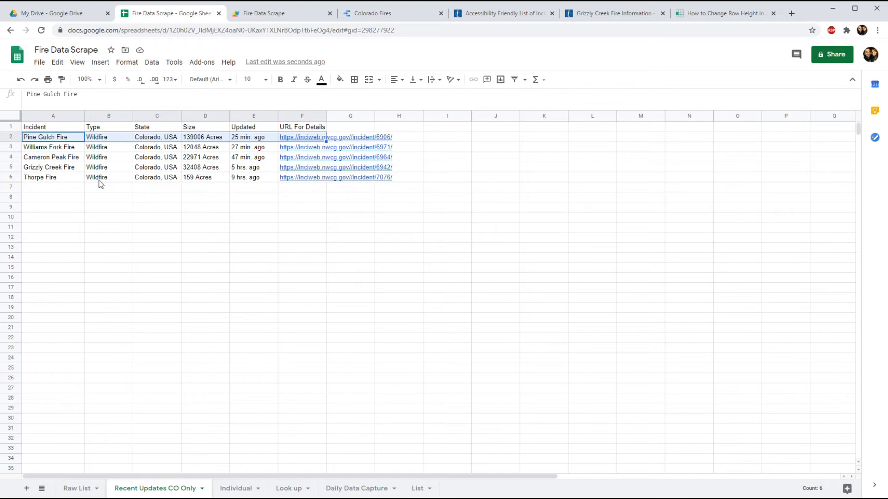
{"action": "left_click", "coordinate": [160, 218]}
{"action": "left_click_drag", "start_coordinate": [54, 138], "coordinate": [285, 140]}
{"action": "left_click", "coordinate": [237, 489]}
{"action": "left_click", "coordinate": [57, 183]}
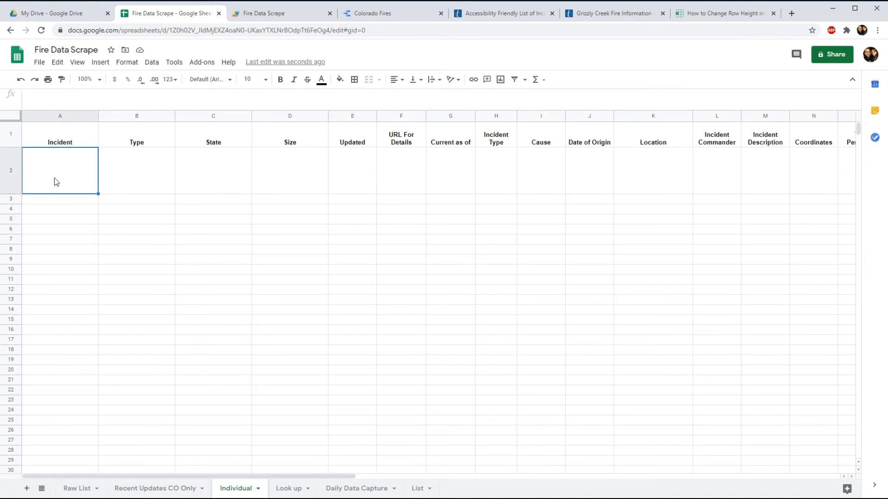
{"action": "key", "text": "ctrl+v"}
{"action": "left_click", "coordinate": [228, 249]}
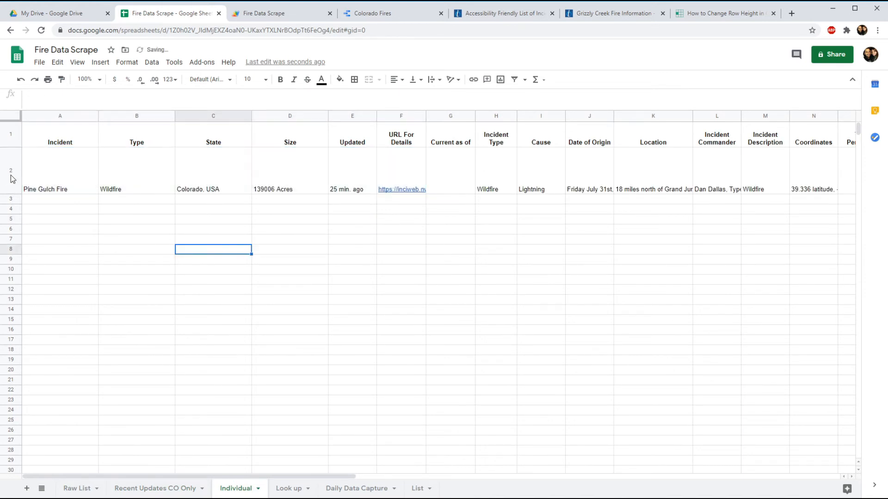
Select row 2 on Individual, and on Daily Data Capture select A70, the first empty cell below the captured records
{"action": "left_click", "coordinate": [10, 175]}
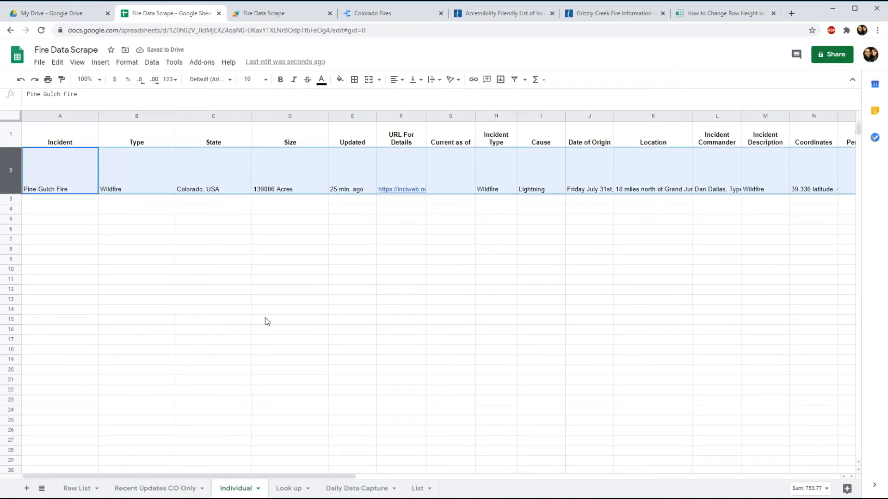
{"action": "left_click", "coordinate": [345, 482]}
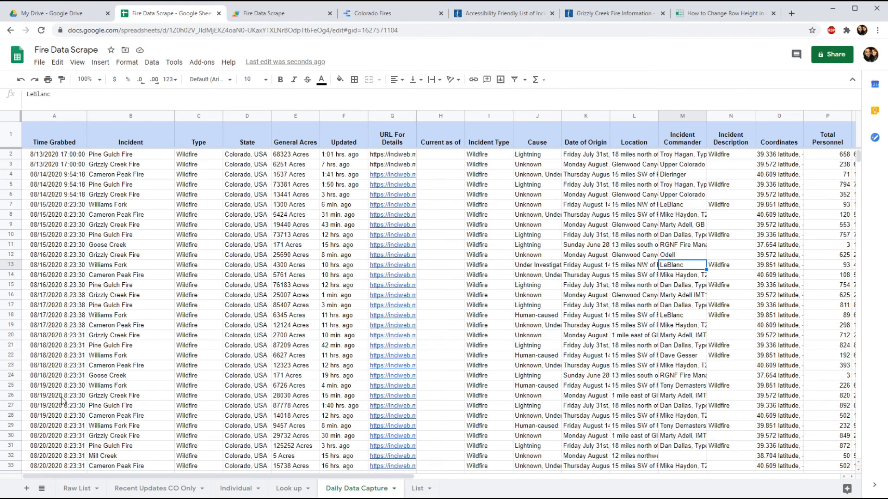
{"action": "scroll", "coordinate": [65, 323], "scroll_direction": "down", "scroll_amount": 10}
{"action": "left_click", "coordinate": [28, 236]}
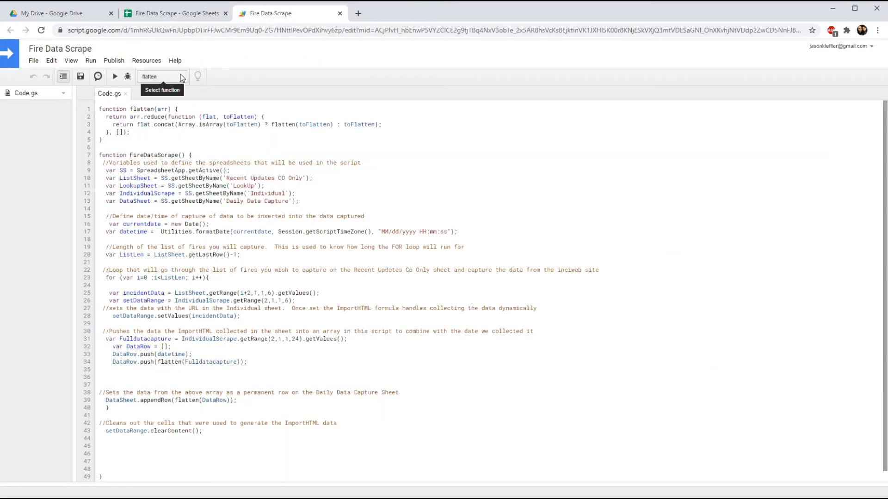
Run the FireDataScrape function from the Apps Script editor and go back to the spreadsheet
{"action": "left_click", "coordinate": [181, 78]}
{"action": "left_click", "coordinate": [179, 103]}
{"action": "left_click", "coordinate": [114, 76]}
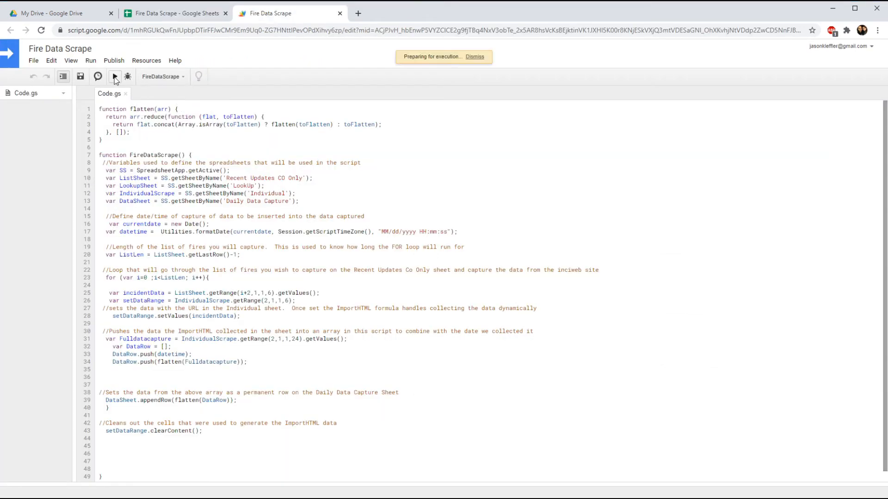
{"action": "left_click", "coordinate": [171, 13]}
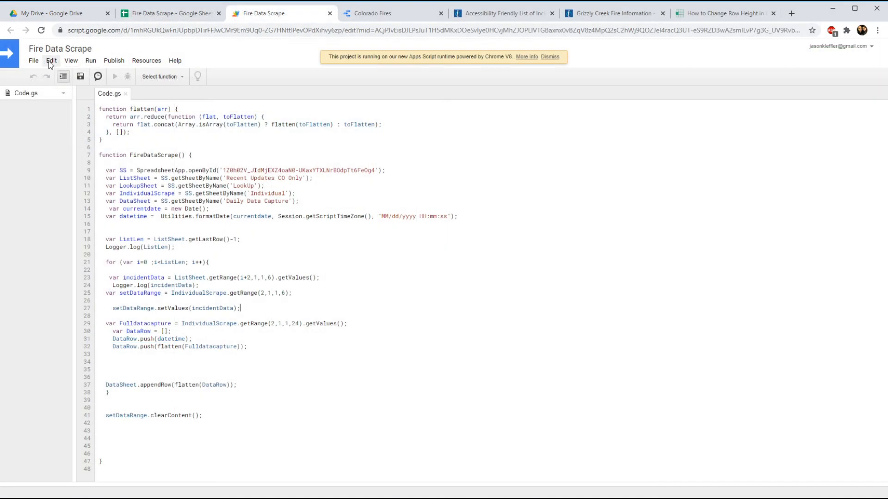
Save the project's time-driven FireDataScrape trigger as a day timer at 8am to 9am, and return to the Daily Data Capture sheet
{"action": "left_click", "coordinate": [51, 61]}
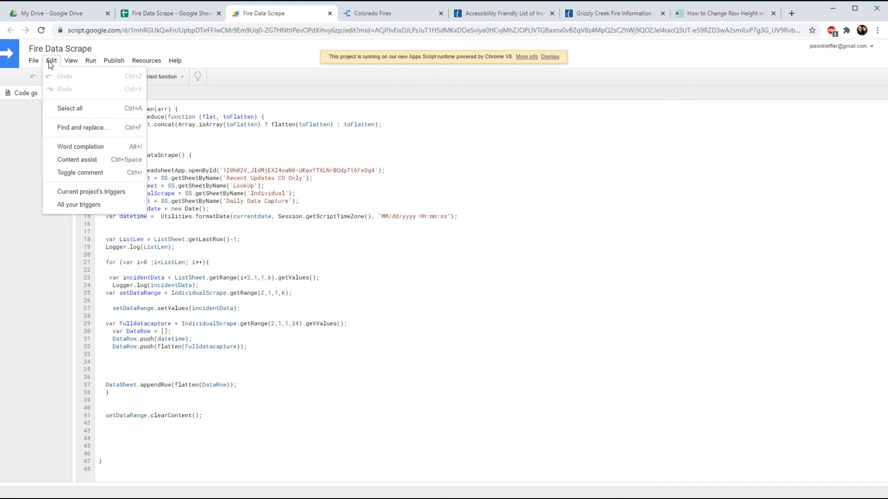
{"action": "left_click", "coordinate": [98, 195]}
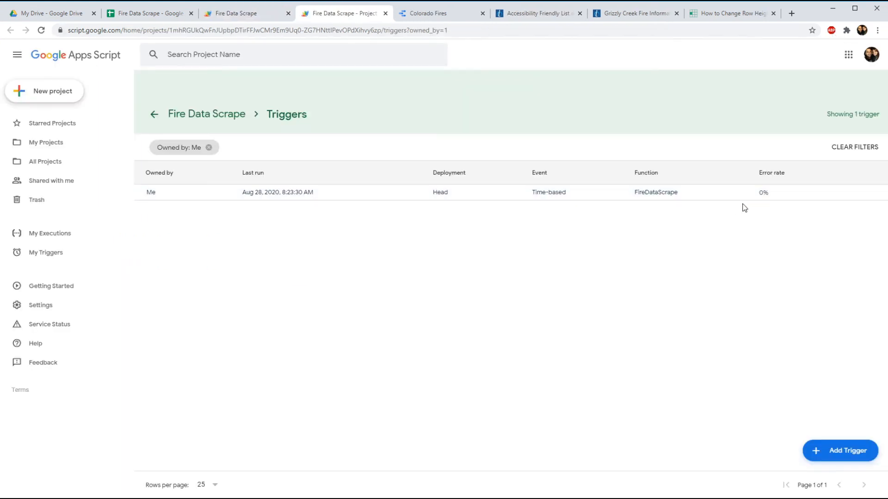
{"action": "mouse_move", "coordinate": [820, 192]}
{"action": "left_click", "coordinate": [854, 194]}
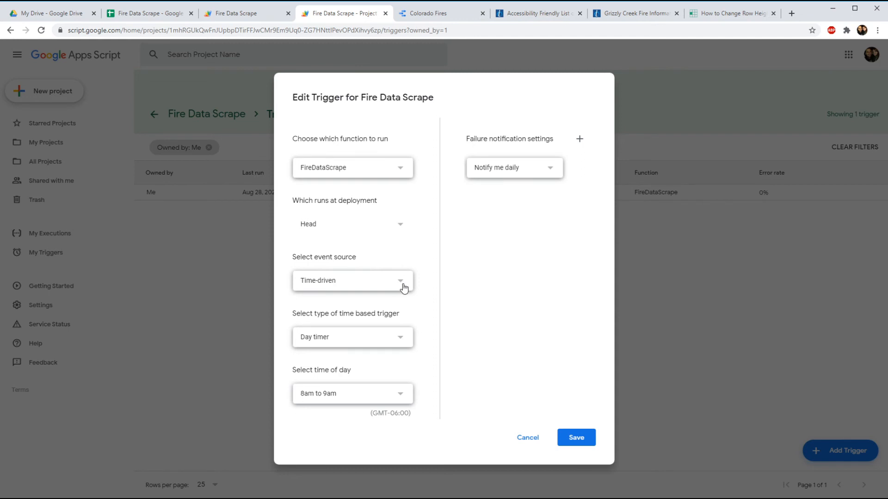
{"action": "left_click", "coordinate": [401, 393]}
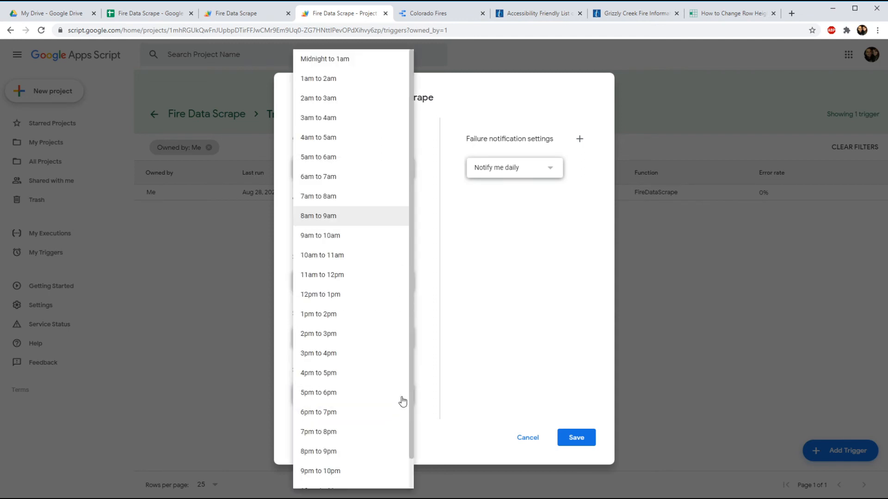
{"action": "left_click", "coordinate": [363, 217]}
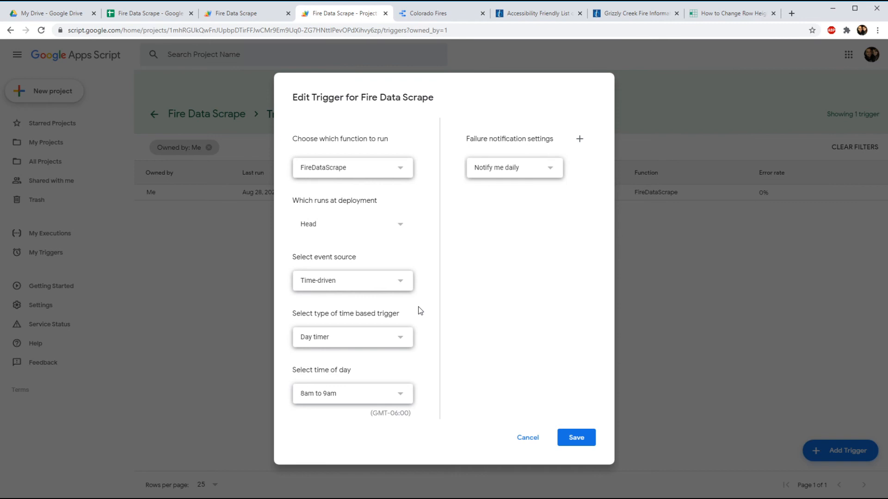
{"action": "left_click", "coordinate": [572, 438]}
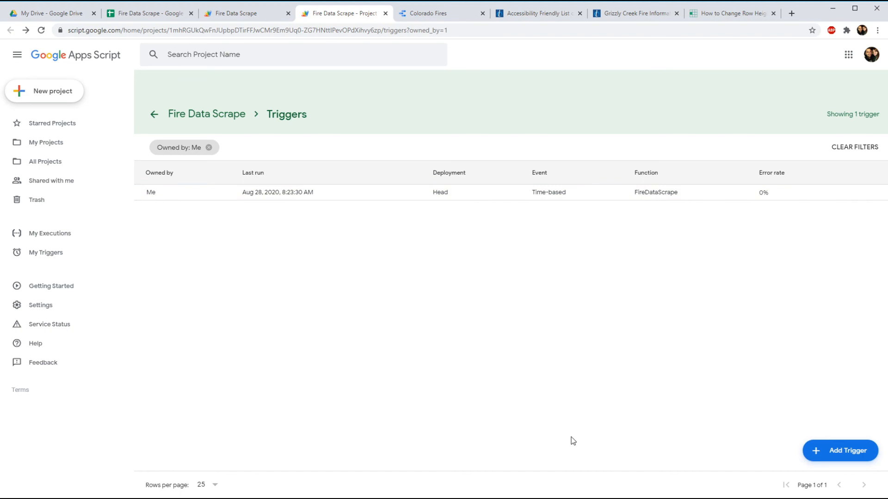
{"action": "left_click", "coordinate": [134, 12]}
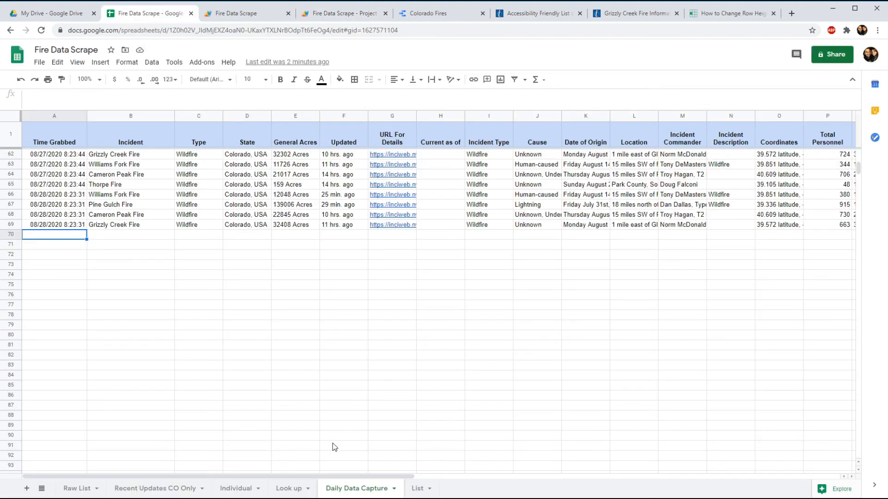
Look over the previously captured fire records on Daily Data Capture and switch to the Colorado Fires report in Data Studio
{"action": "scroll", "coordinate": [185, 263], "scroll_direction": "up", "scroll_amount": 5}
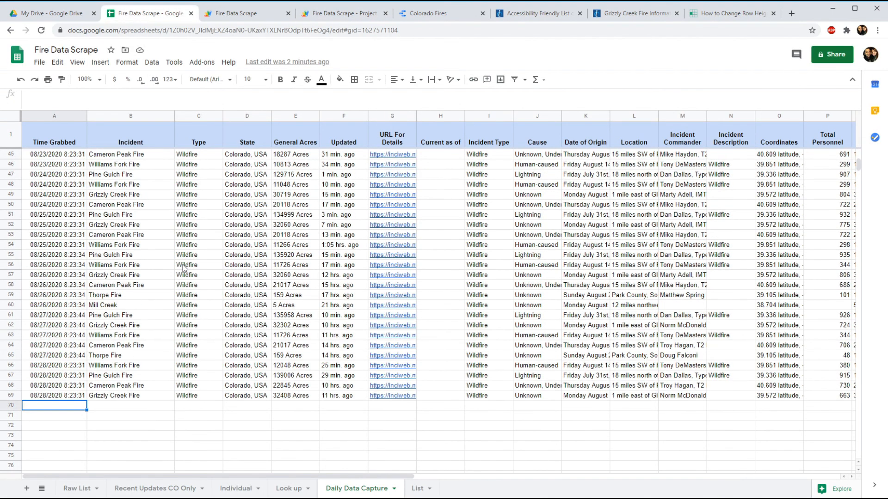
{"action": "left_click", "coordinate": [417, 14]}
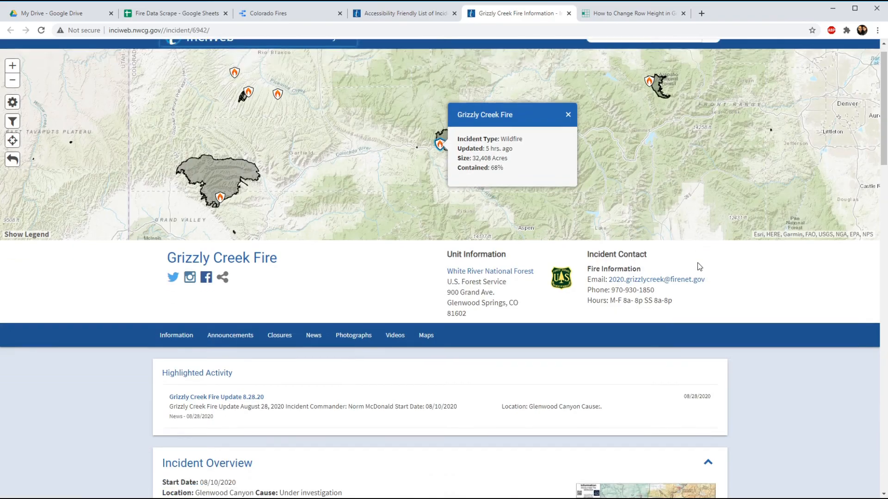
Examine the Incident Information on InciWeb's Grizzly Creek Fire page, and return to the Daily Data Capture sheet in the Fire Data Scrape spreadsheet
{"action": "scroll", "coordinate": [697, 263], "scroll_direction": "down", "scroll_amount": 9}
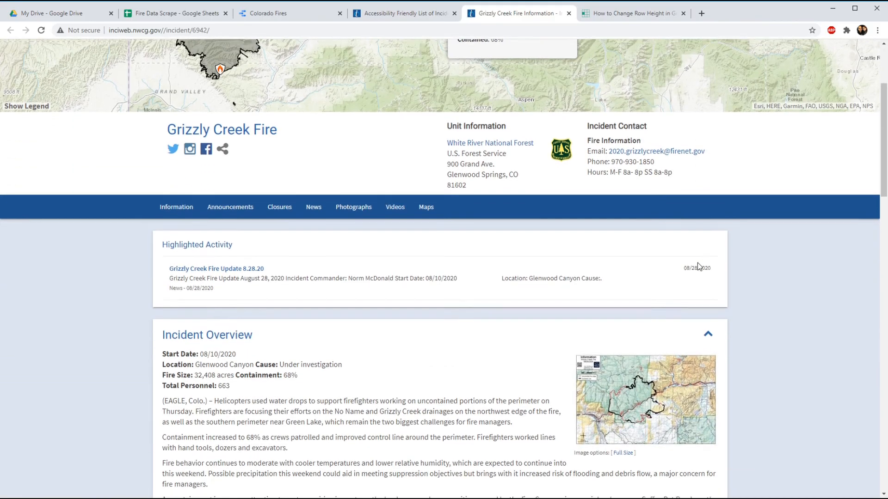
{"action": "scroll", "coordinate": [697, 263], "scroll_direction": "down", "scroll_amount": 7}
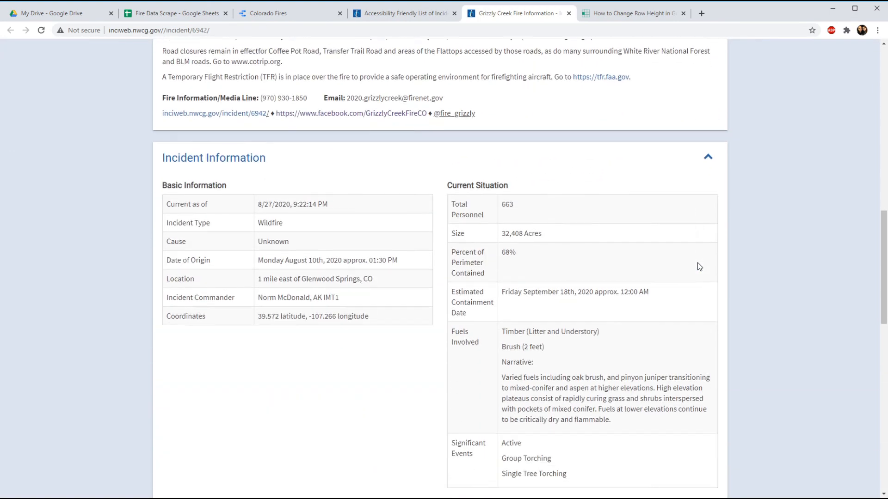
{"action": "key", "text": "ctrl+2"}
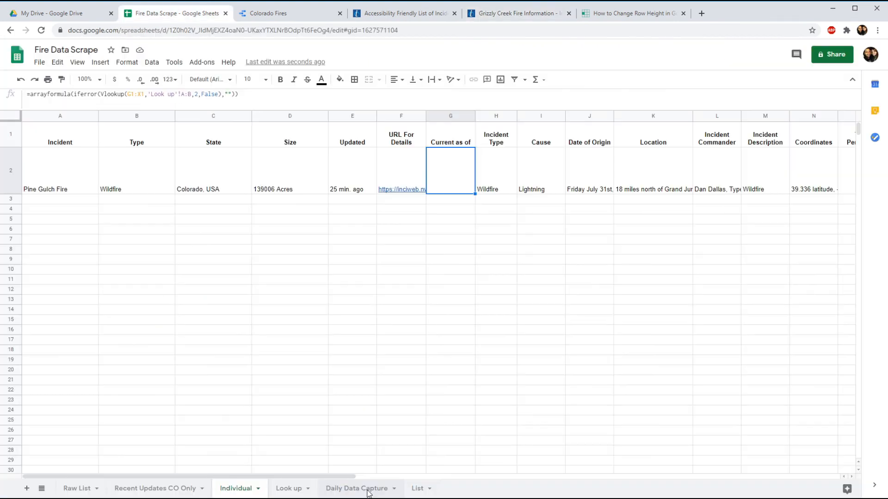
{"action": "left_click", "coordinate": [368, 490]}
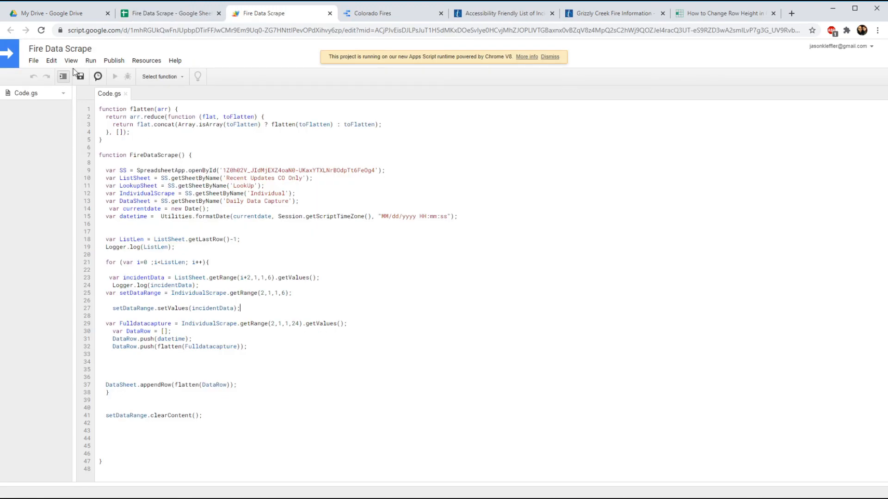
Open the current project's triggers from the Fire Data Scrape script in the Apps Script editor
{"action": "left_click", "coordinate": [50, 61]}
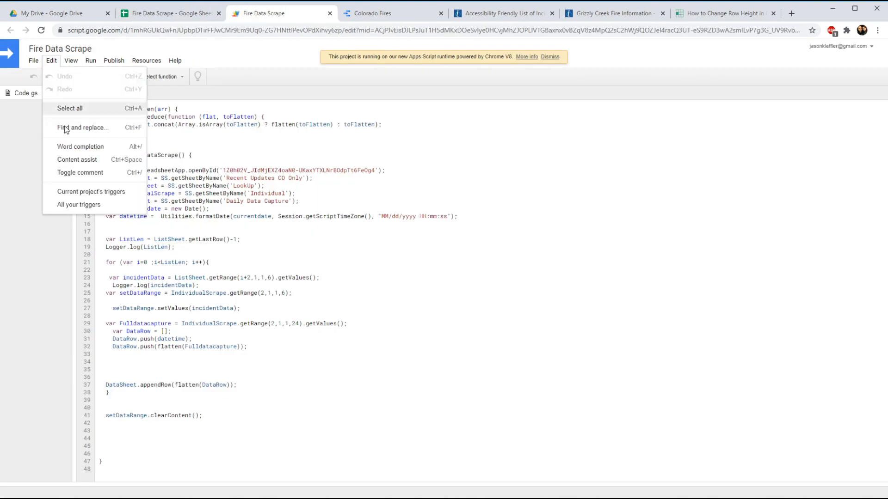
{"action": "left_click", "coordinate": [91, 193]}
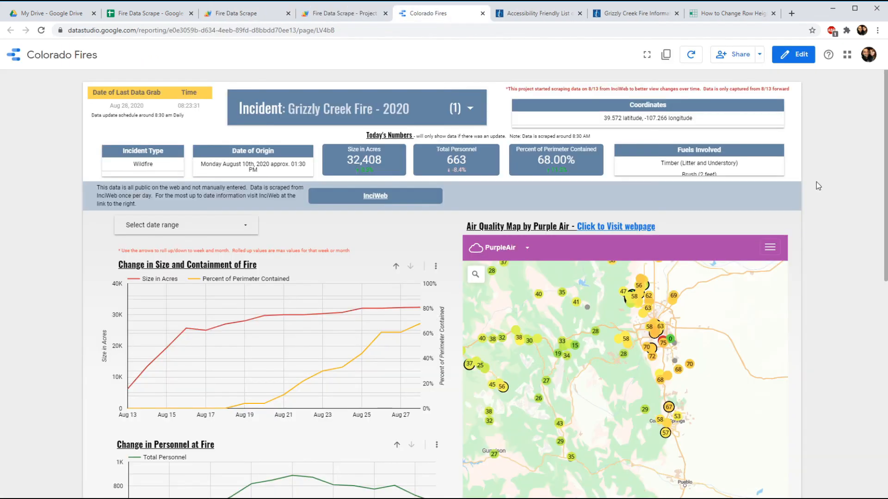